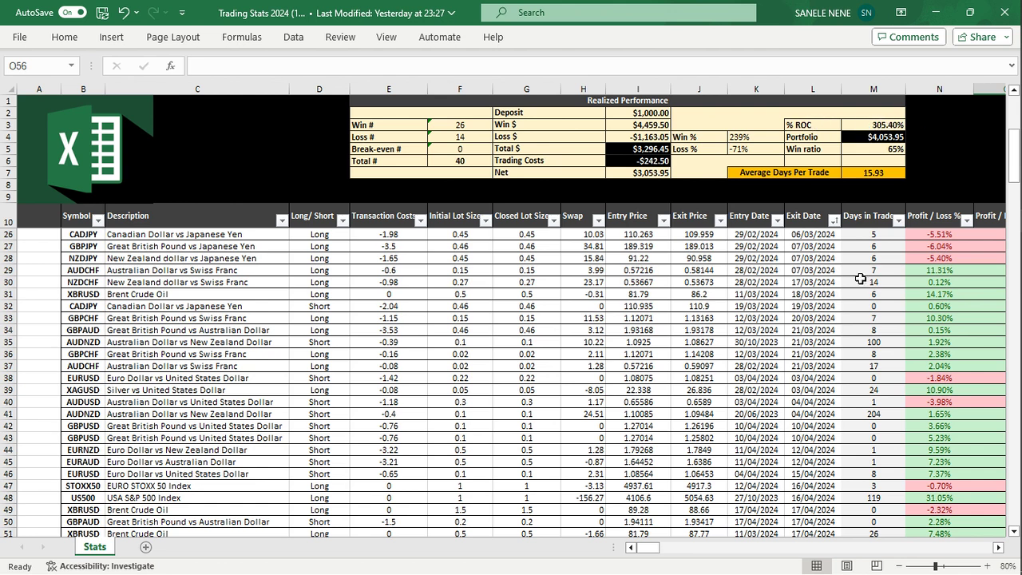
- Review the trade log across its columns through Profit / Loss and Cummulative, down to the totals row
{"action": "left_click", "coordinate": [998, 548]}
{"action": "left_click", "coordinate": [998, 548]}
{"action": "left_click", "coordinate": [998, 548]}
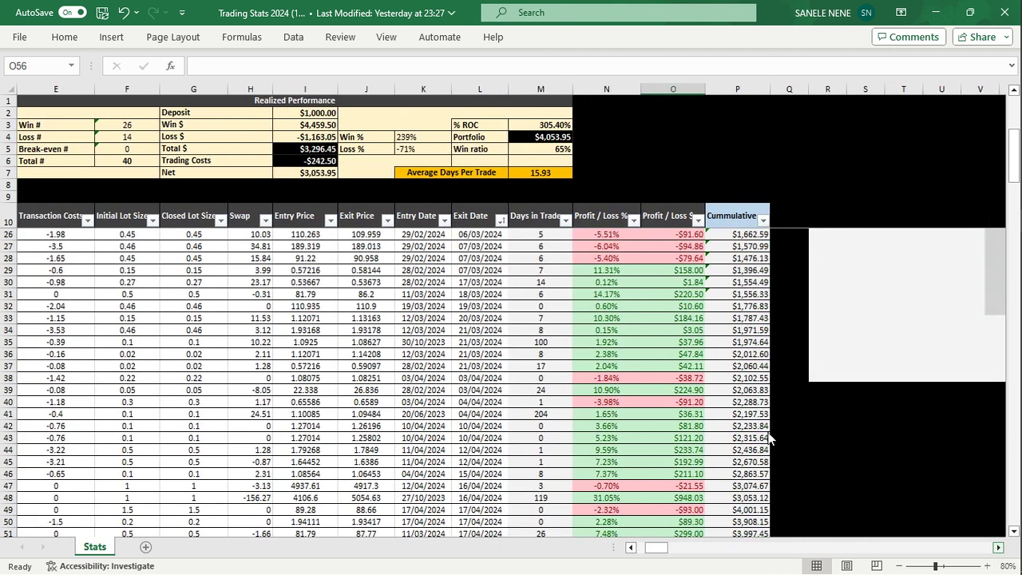
{"action": "scroll", "coordinate": [717, 389], "scroll_direction": "down", "scroll_amount": 5}
{"action": "scroll", "coordinate": [668, 238], "scroll_direction": "up", "scroll_amount": 5}
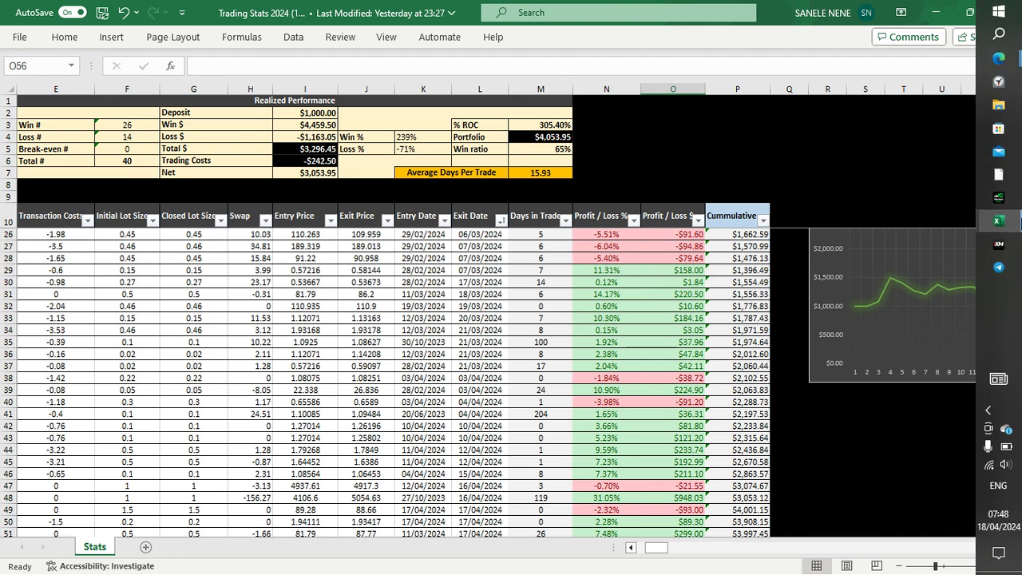
{"action": "scroll", "coordinate": [583, 407], "scroll_direction": "down", "scroll_amount": 1}
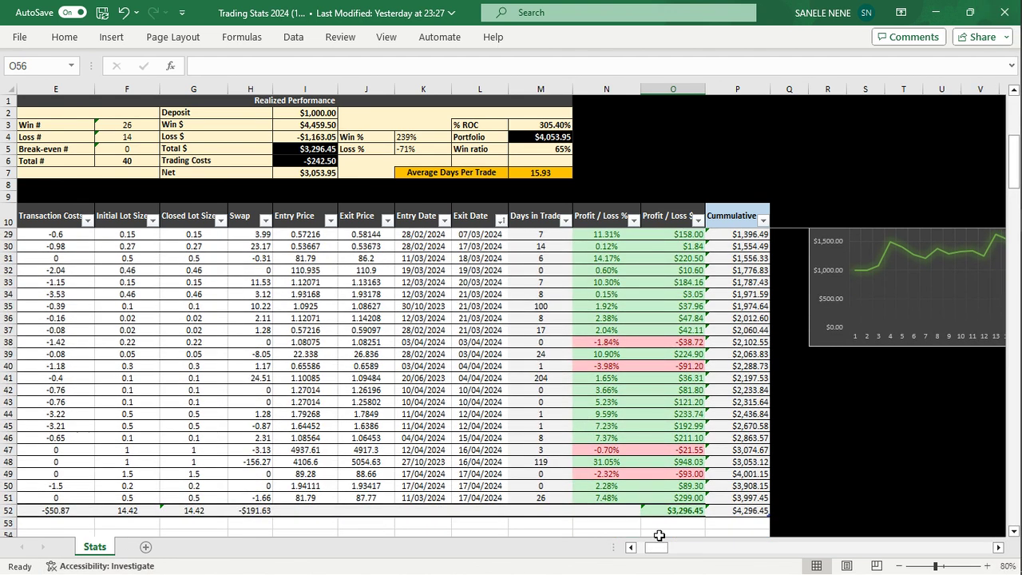
{"action": "left_click", "coordinate": [632, 548]}
{"action": "left_click", "coordinate": [632, 548]}
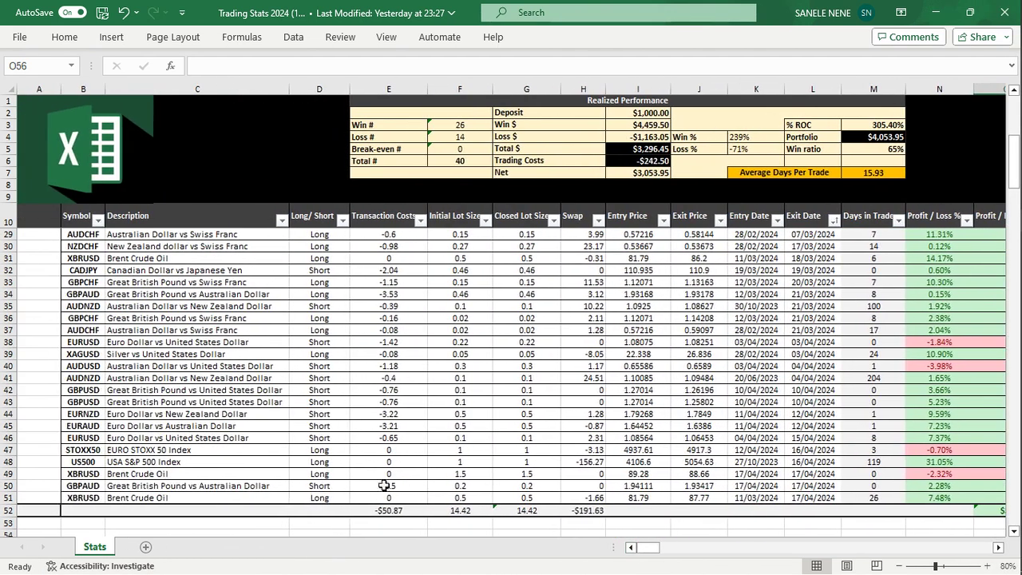
- Highlight the US500 trade in row 48 and examine its profit alongside the Cummulative growth chart
{"action": "left_click", "coordinate": [8, 461]}
{"action": "left_click_drag", "start_coordinate": [646, 553], "coordinate": [660, 551]}
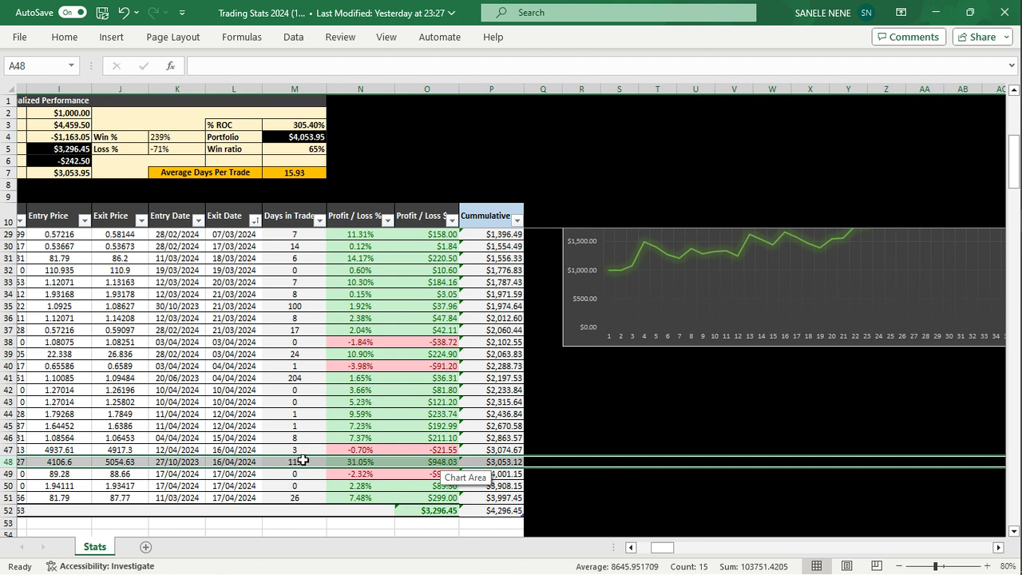
{"action": "scroll", "coordinate": [821, 432], "scroll_direction": "up", "scroll_amount": 6}
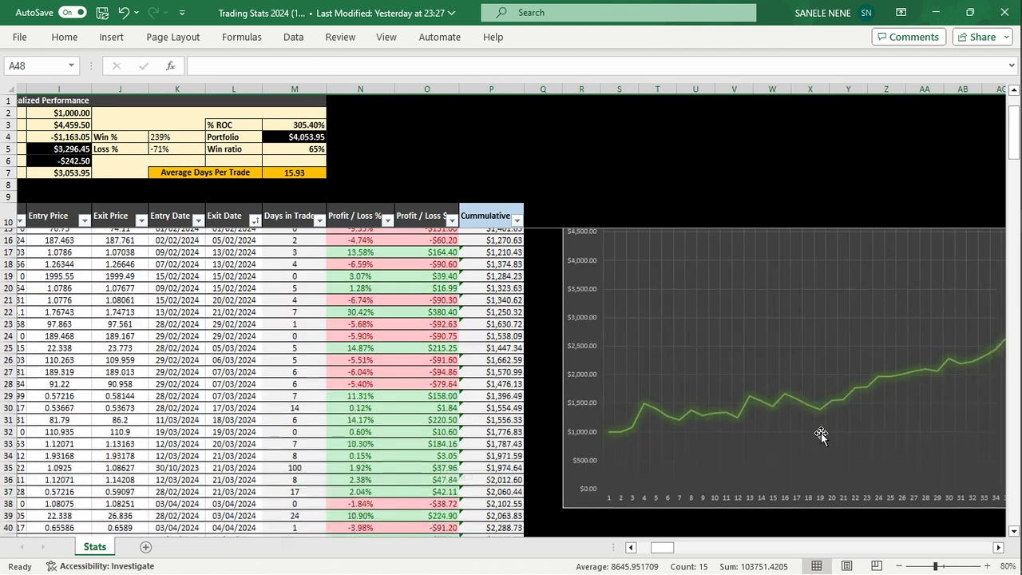
{"action": "left_click_drag", "start_coordinate": [663, 550], "coordinate": [669, 549]}
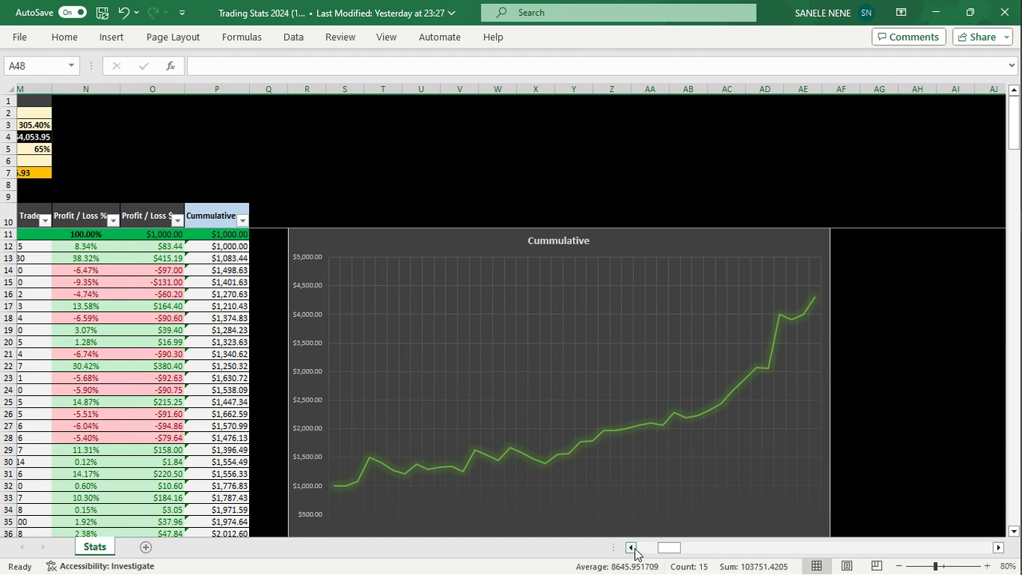
- Switch to the EFFORTLESS FOREX TRADING ACADEMY workbook, open its TradingView link in the browser, and close the Google page
{"action": "mouse_move", "coordinate": [1019, 197]}
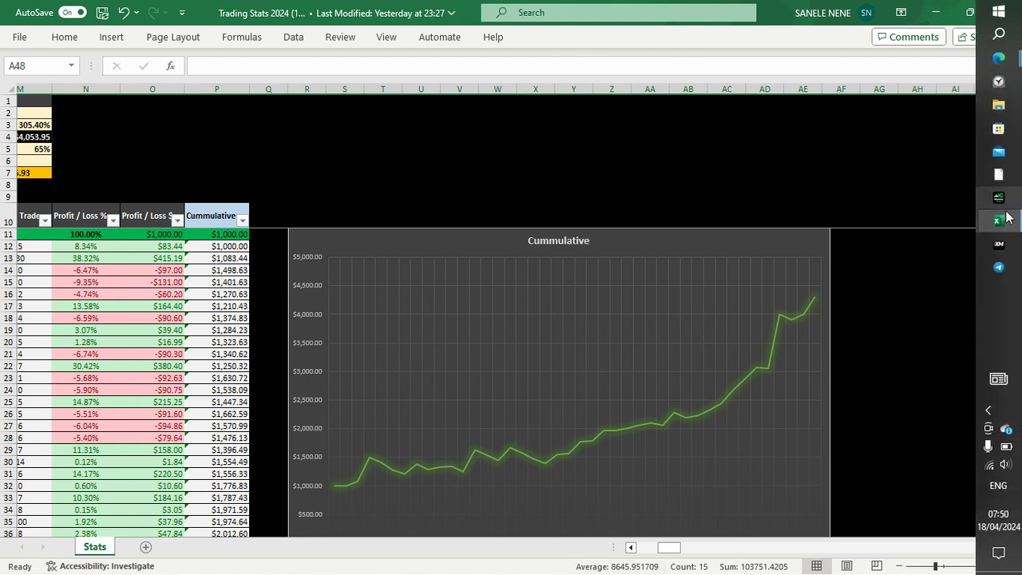
{"action": "mouse_move", "coordinate": [1008, 223]}
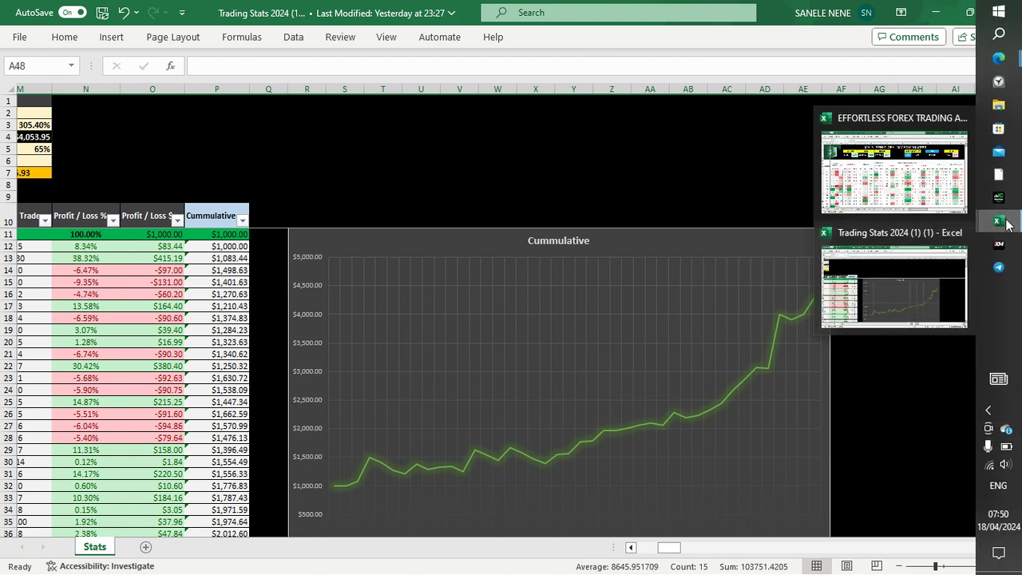
{"action": "left_click", "coordinate": [908, 198]}
{"action": "scroll", "coordinate": [462, 423], "scroll_direction": "down", "scroll_amount": 5}
{"action": "scroll", "coordinate": [461, 426], "scroll_direction": "down", "scroll_amount": 2}
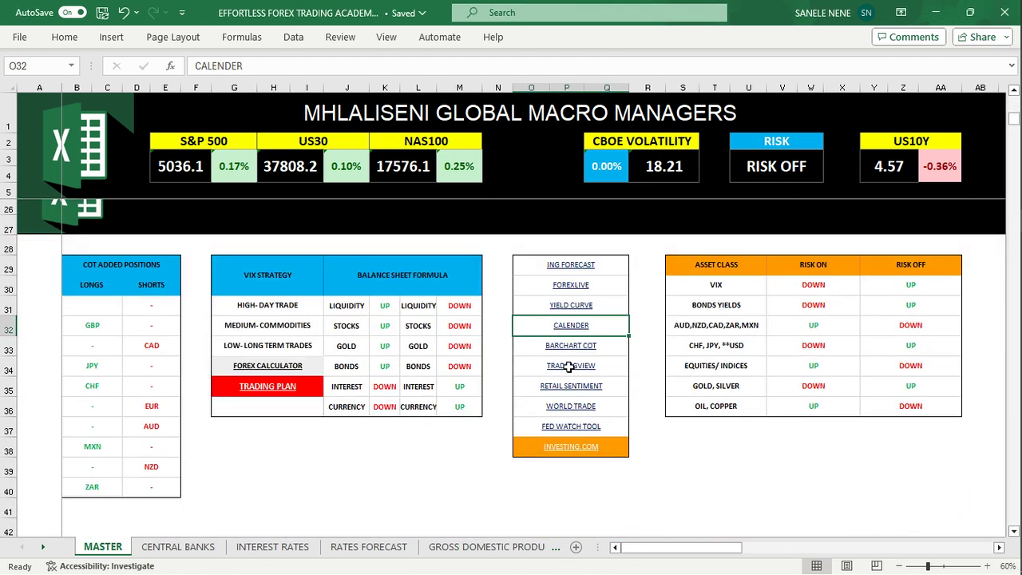
{"action": "left_click", "coordinate": [571, 365]}
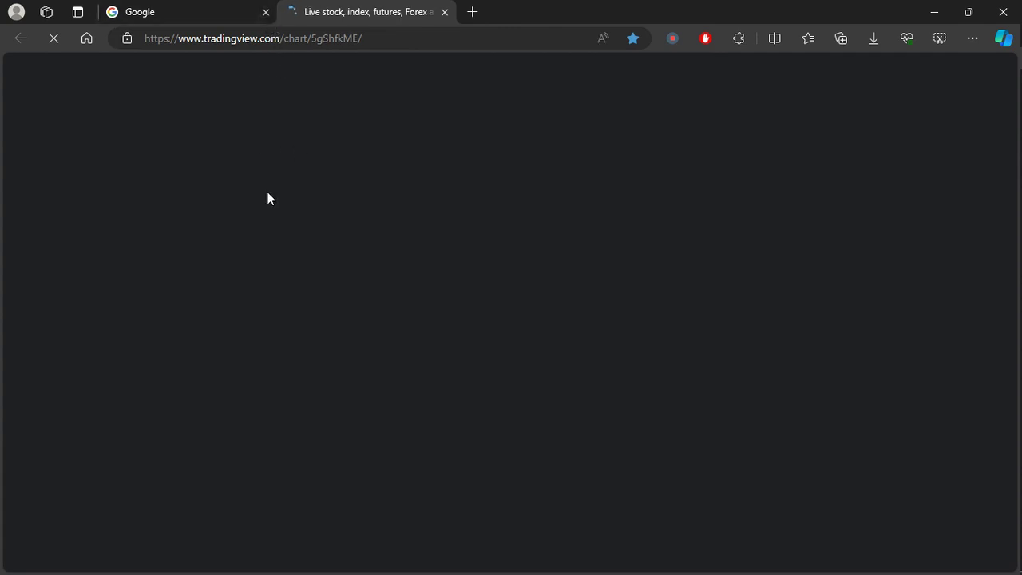
{"action": "left_click", "coordinate": [266, 11]}
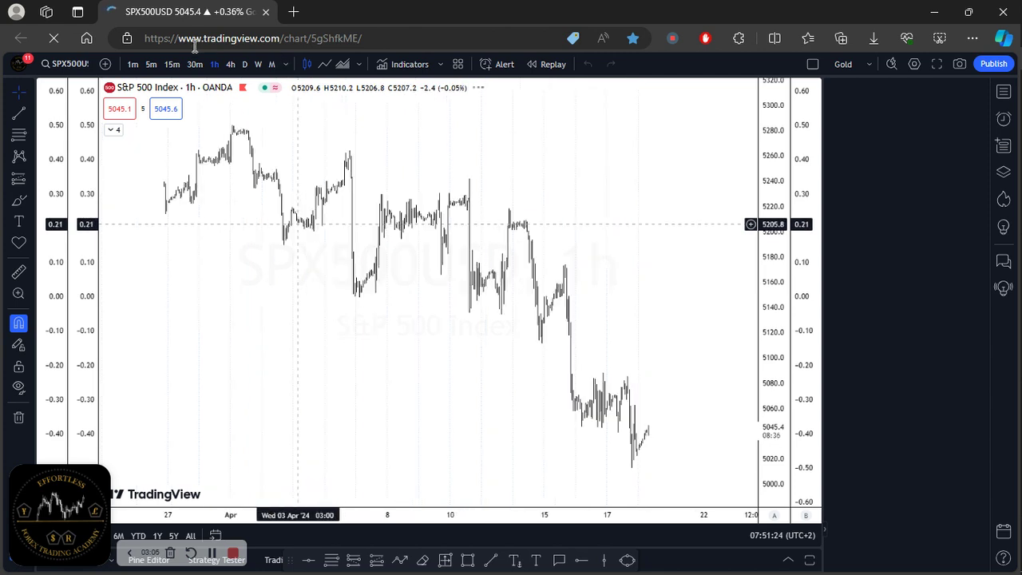
- Show the S&P 500 chart on the daily timeframe and hide the watchlist
{"action": "left_click", "coordinate": [246, 65]}
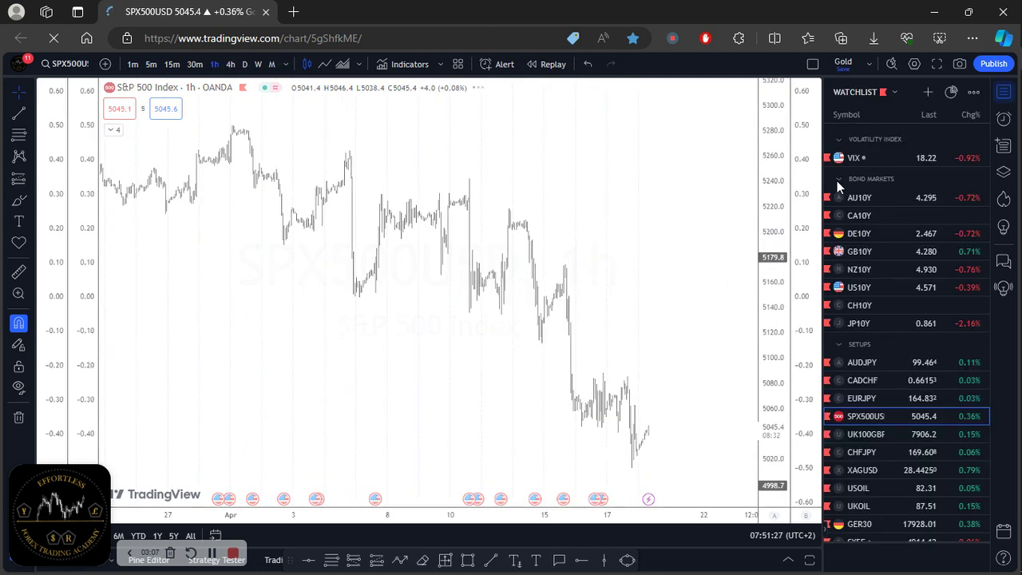
{"action": "left_click", "coordinate": [1005, 96]}
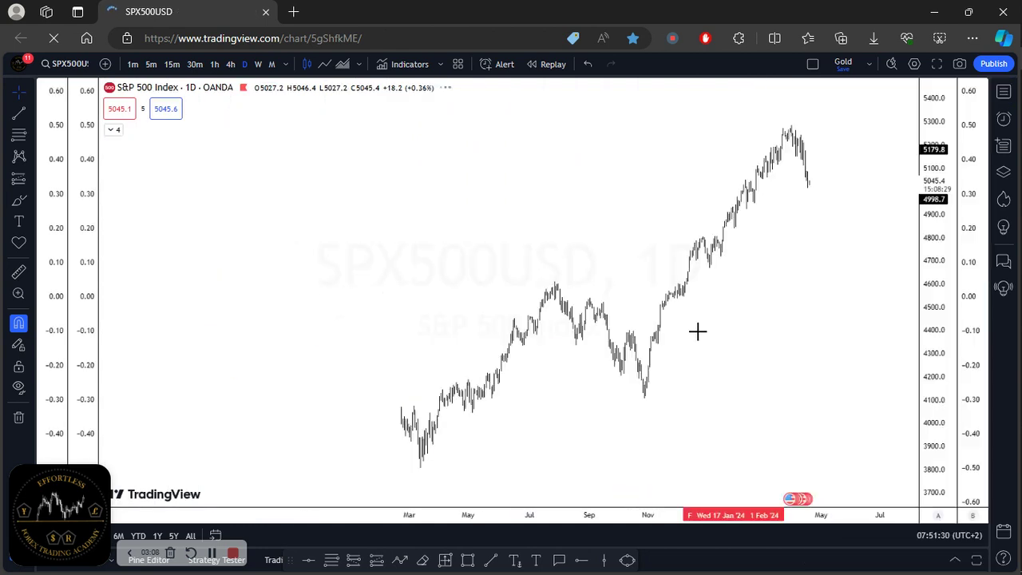
{"action": "scroll", "coordinate": [424, 388], "scroll_direction": "up", "scroll_amount": 4}
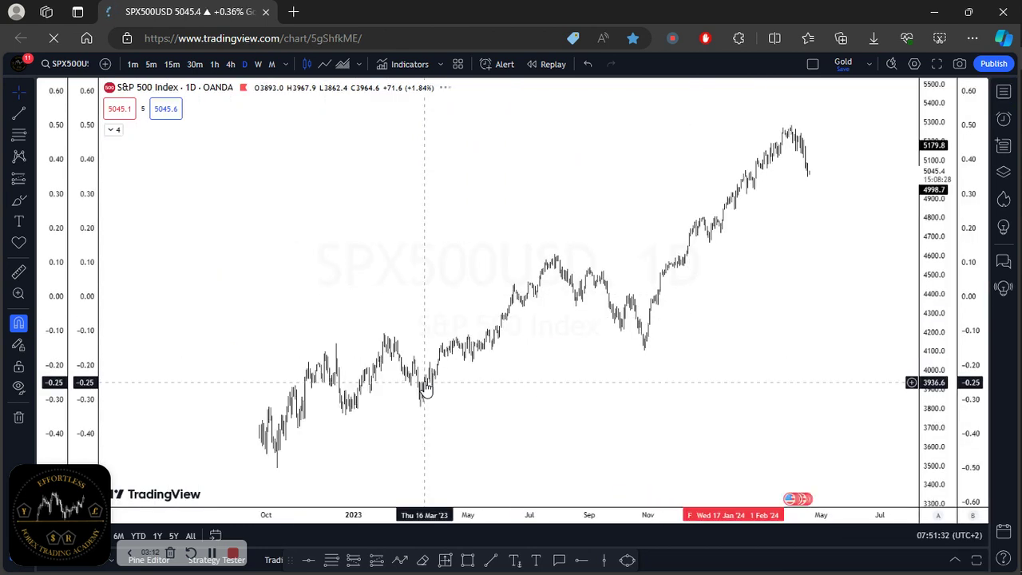
{"action": "scroll", "coordinate": [424, 381], "scroll_direction": "up", "scroll_amount": 5}
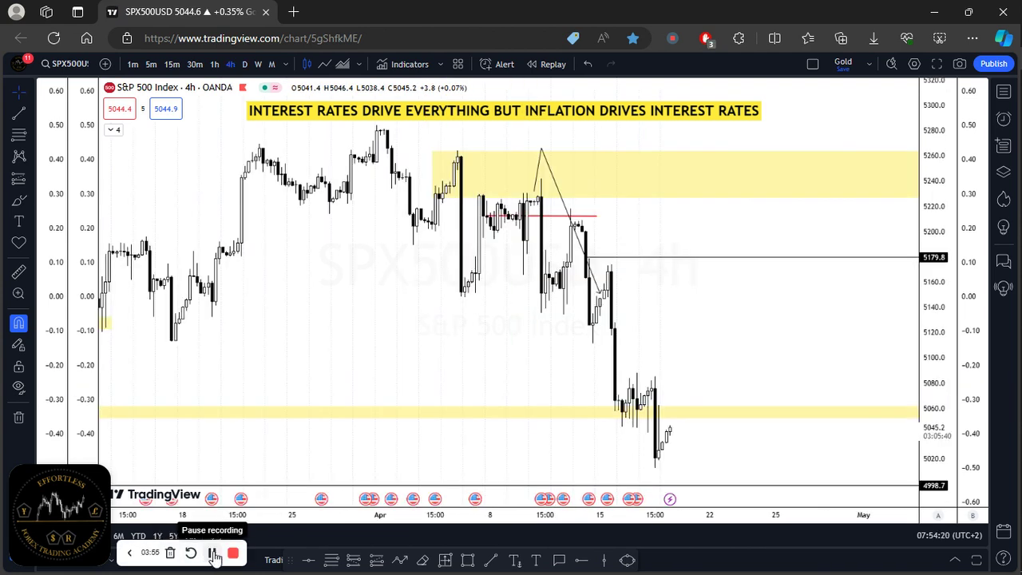
- Check the S&P 500 on the 4-hour timeframe and return to the daily timeframe
{"action": "left_click", "coordinate": [211, 551]}
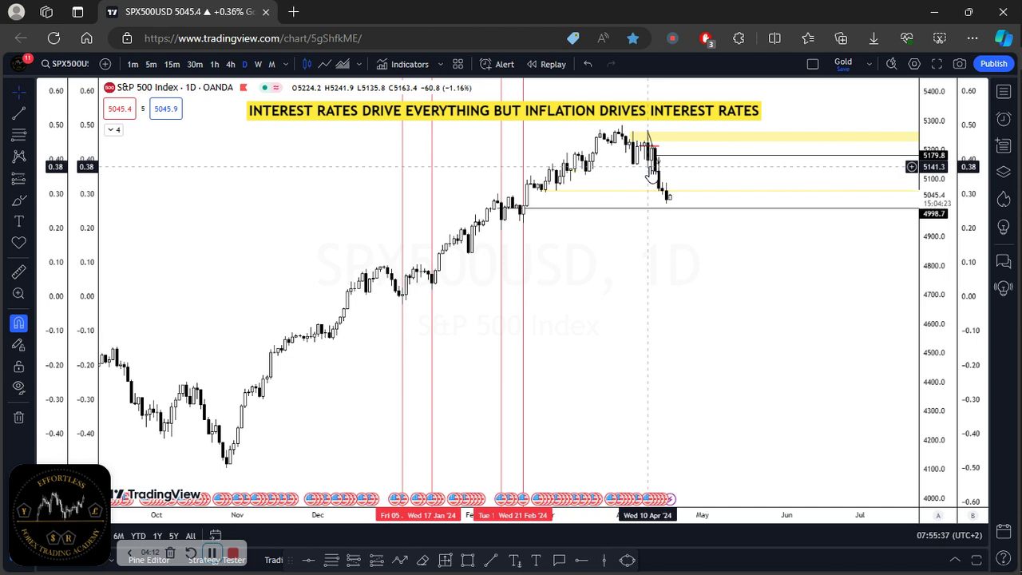
{"action": "left_click", "coordinate": [230, 64]}
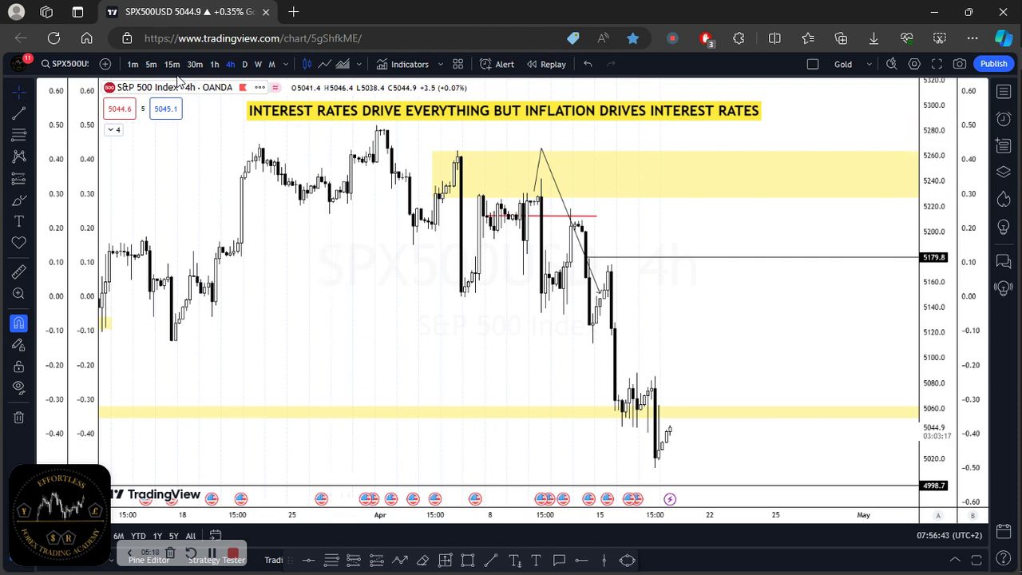
{"action": "left_click", "coordinate": [245, 64]}
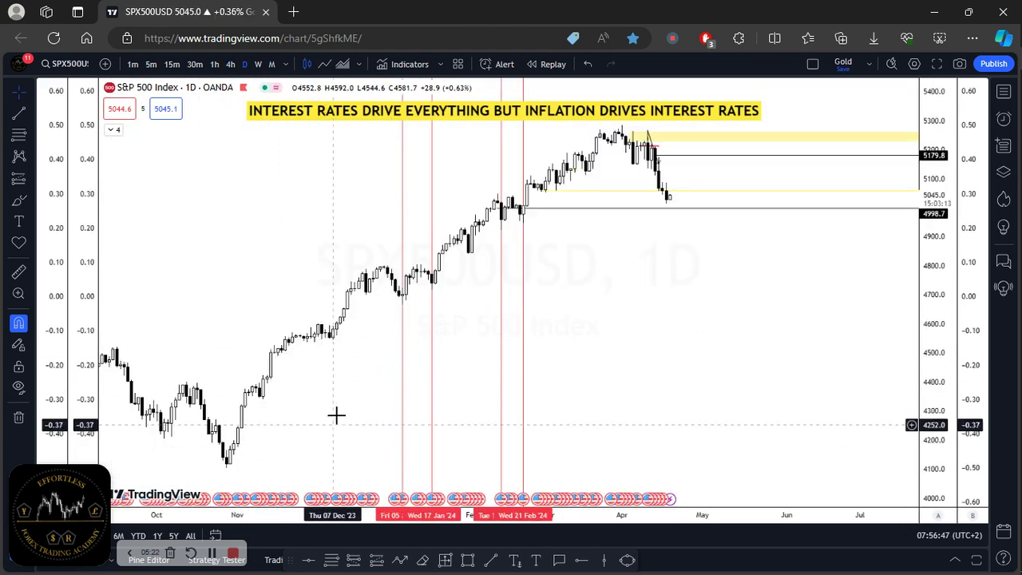
- Delete the vertical lines, price levels and zones drawn over the January to April 2024 price action
{"action": "left_click_drag", "start_coordinate": [343, 412], "coordinate": [437, 419]}
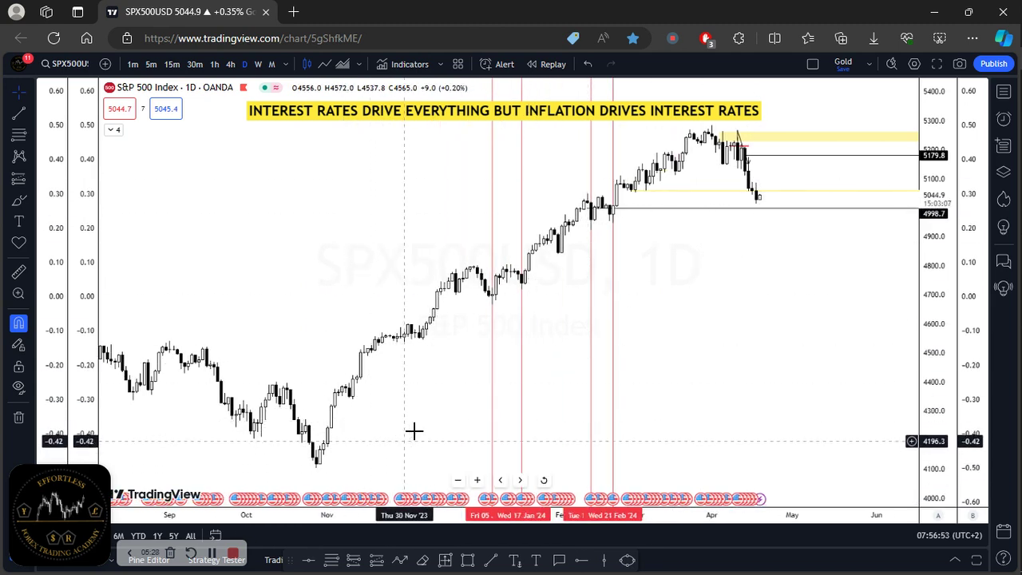
{"action": "mouse_move", "coordinate": [463, 376]}
{"action": "left_mouse_down"}
{"action": "mouse_move", "coordinate": [657, 226]}
{"action": "mouse_move", "coordinate": [873, 131]}
{"action": "left_mouse_up"}
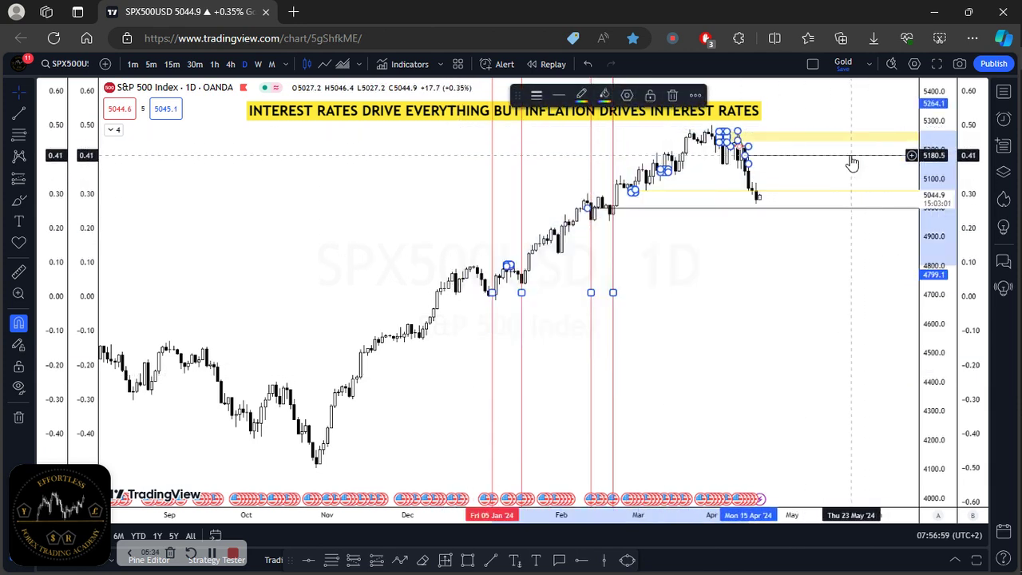
{"action": "key", "text": "Delete"}
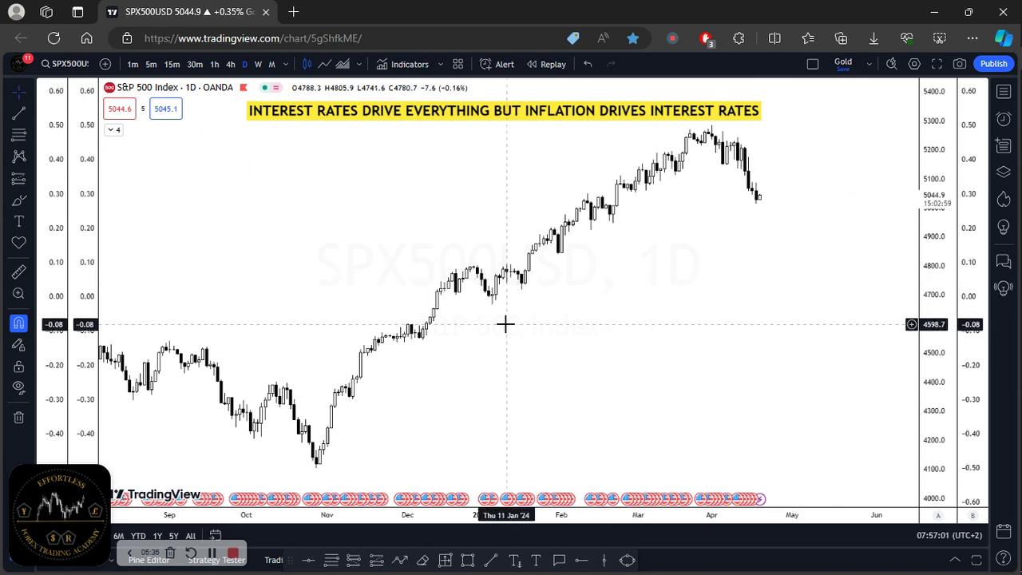
- Unhide the TVC:US10Y comparison series on the daily S&P 500 chart
{"action": "scroll", "coordinate": [508, 320], "scroll_direction": "down", "scroll_amount": 2}
{"action": "scroll", "coordinate": [658, 339], "scroll_direction": "down", "scroll_amount": 1}
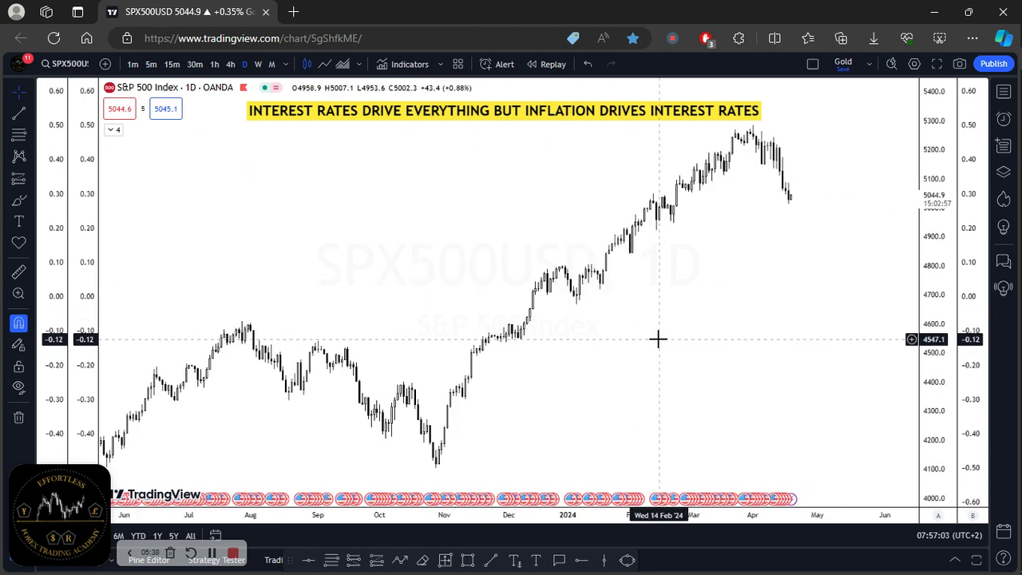
{"action": "scroll", "coordinate": [683, 323], "scroll_direction": "down", "scroll_amount": 2}
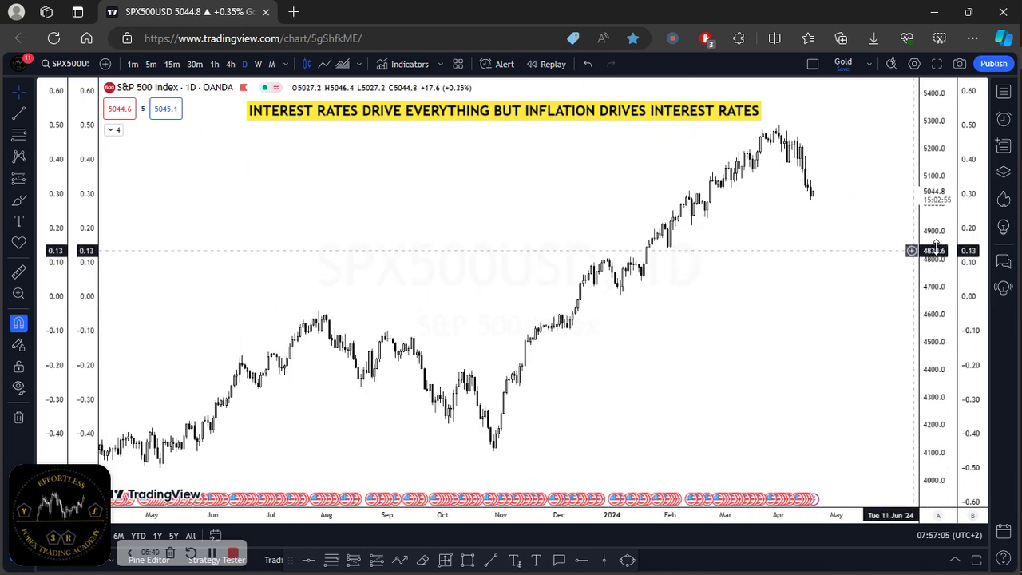
{"action": "scroll", "coordinate": [833, 295], "scroll_direction": "down", "scroll_amount": 1}
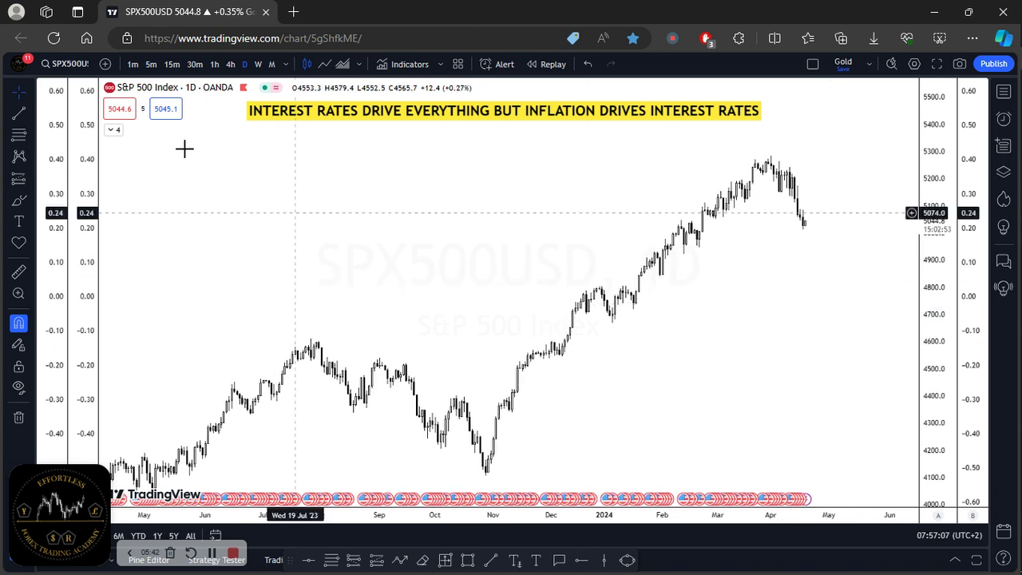
{"action": "left_click", "coordinate": [113, 130]}
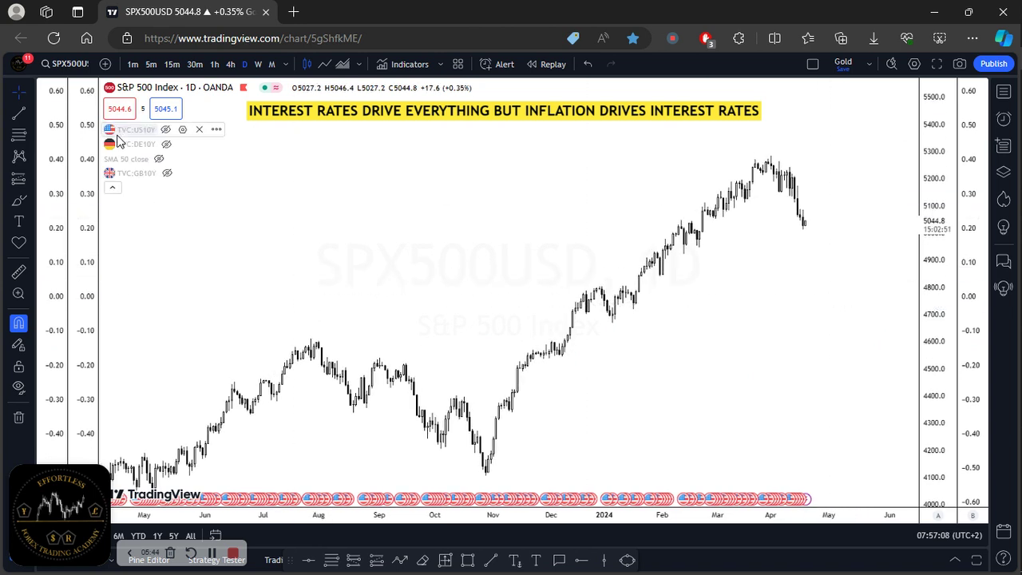
{"action": "left_click", "coordinate": [167, 129]}
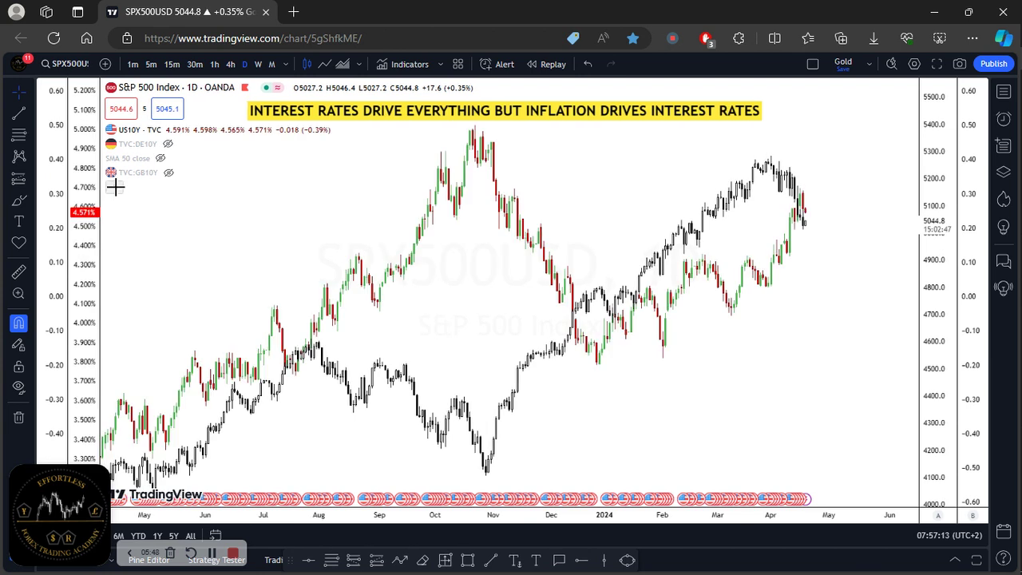
- Compare the US10Y yield with the S&P 500 from spring 2023 to April 2024, rescaling both price axes
{"action": "scroll", "coordinate": [314, 242], "scroll_direction": "up", "scroll_amount": 2}
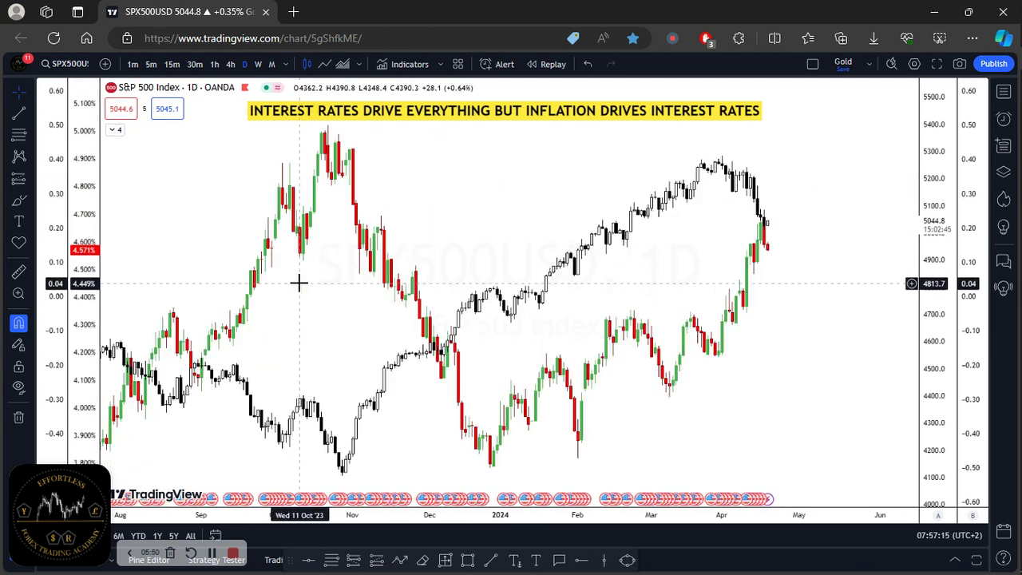
{"action": "left_click_drag", "start_coordinate": [333, 328], "coordinate": [378, 325]}
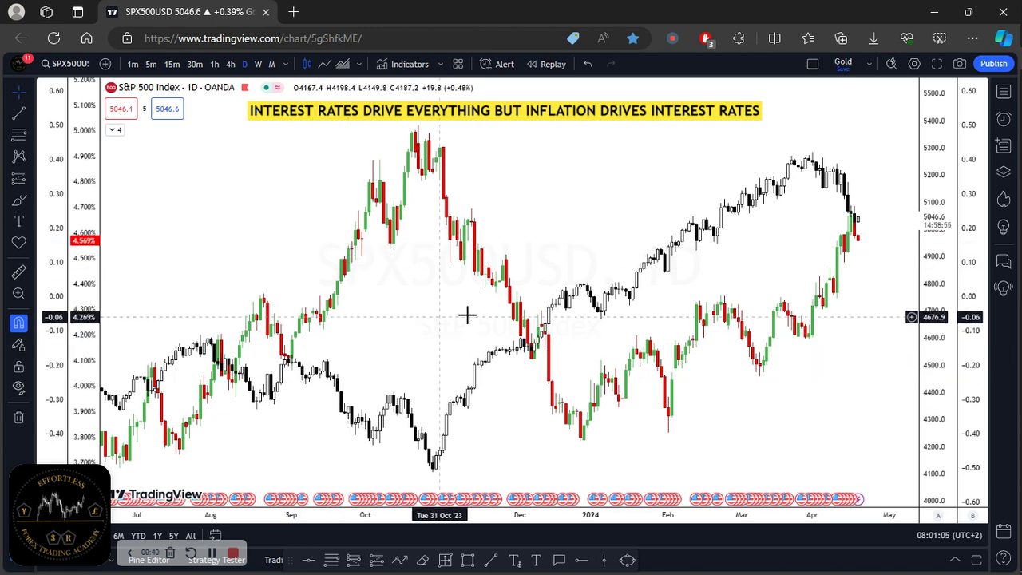
{"action": "left_click_drag", "start_coordinate": [926, 232], "coordinate": [919, 248]}
{"action": "scroll", "coordinate": [433, 376], "scroll_direction": "down", "scroll_amount": 5}
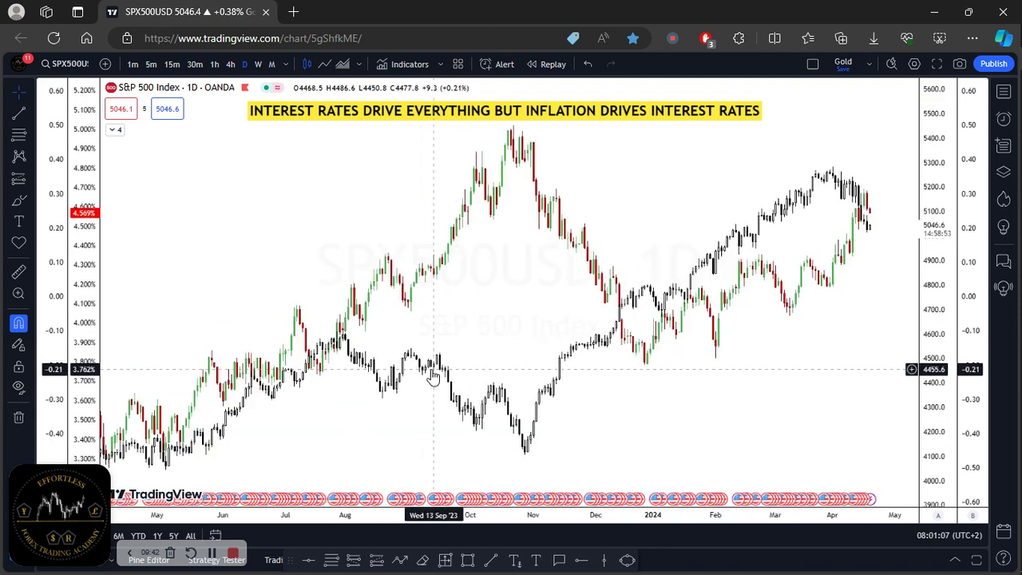
{"action": "left_click_drag", "start_coordinate": [543, 319], "coordinate": [465, 316]}
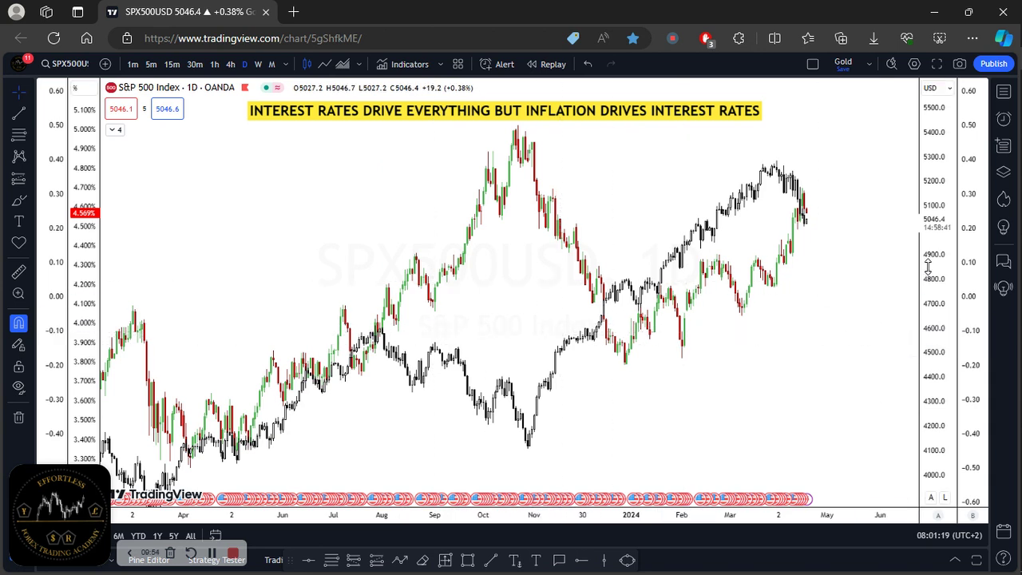
{"action": "left_click_drag", "start_coordinate": [817, 306], "coordinate": [809, 370]}
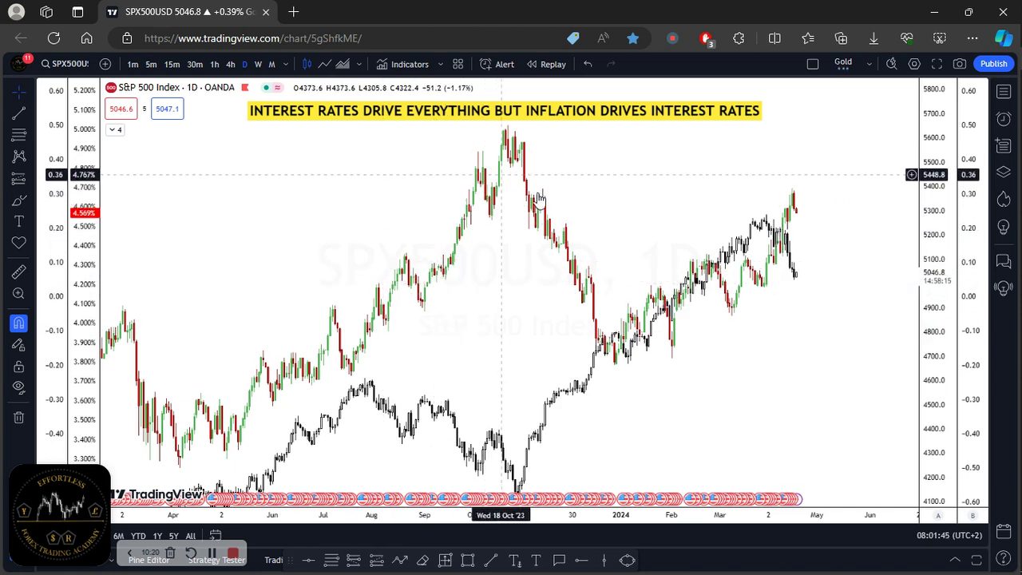
{"action": "left_click_drag", "start_coordinate": [933, 283], "coordinate": [935, 305]}
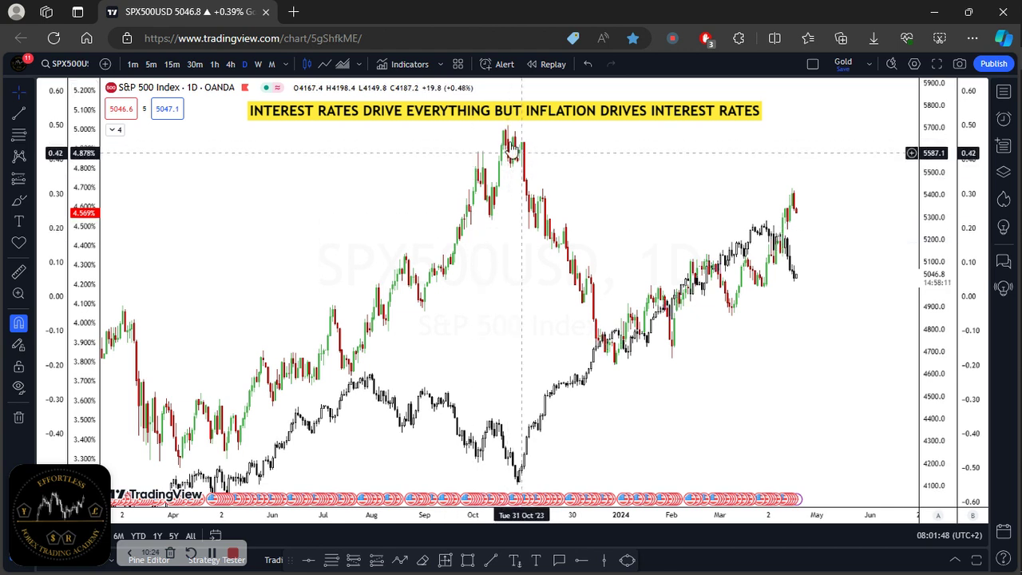
{"action": "left_click_drag", "start_coordinate": [84, 227], "coordinate": [84, 275]}
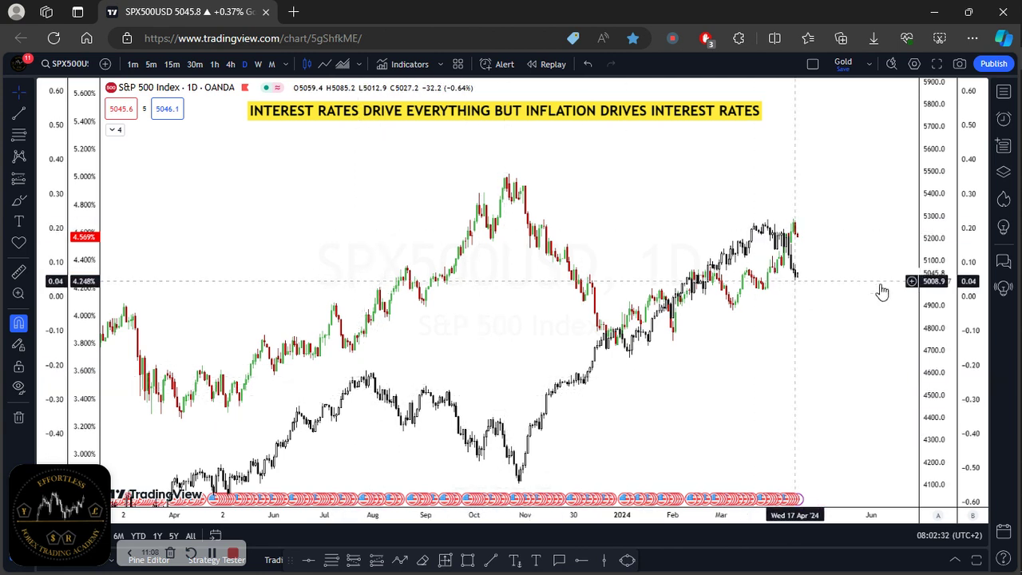
{"action": "scroll", "coordinate": [932, 290], "scroll_direction": "up", "scroll_amount": 3}
{"action": "left_click_drag", "start_coordinate": [790, 315], "coordinate": [772, 243]}
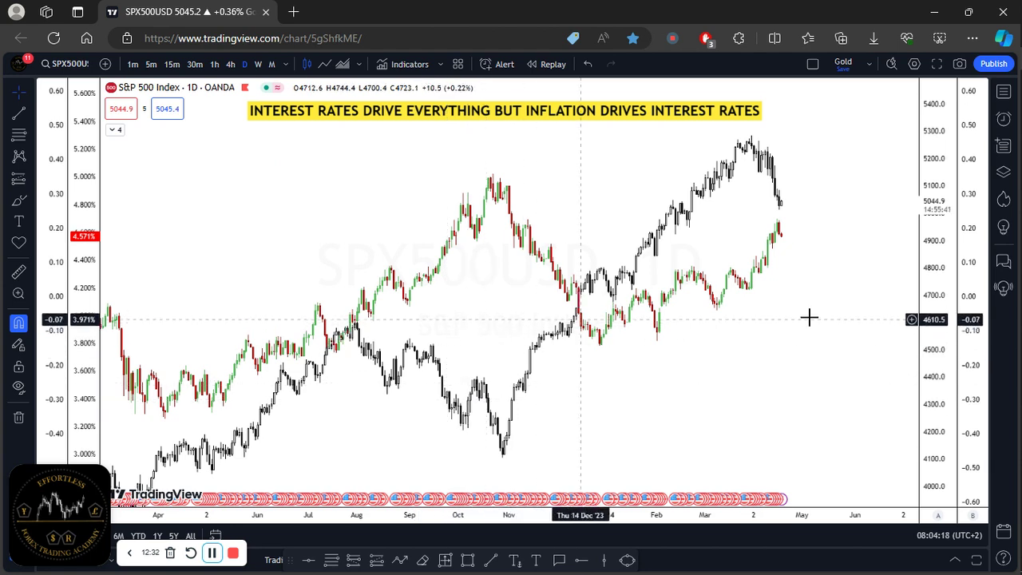
- Switch to the Effortless Forex Trading workbook in Excel and open its INFLATION sheet
{"action": "mouse_move", "coordinate": [1021, 224]}
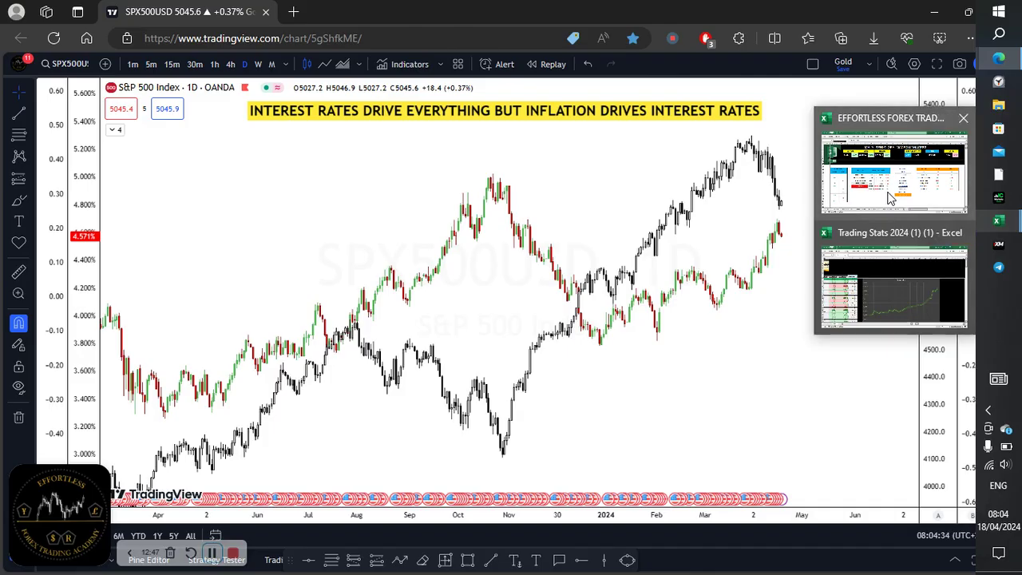
{"action": "left_click", "coordinate": [891, 198]}
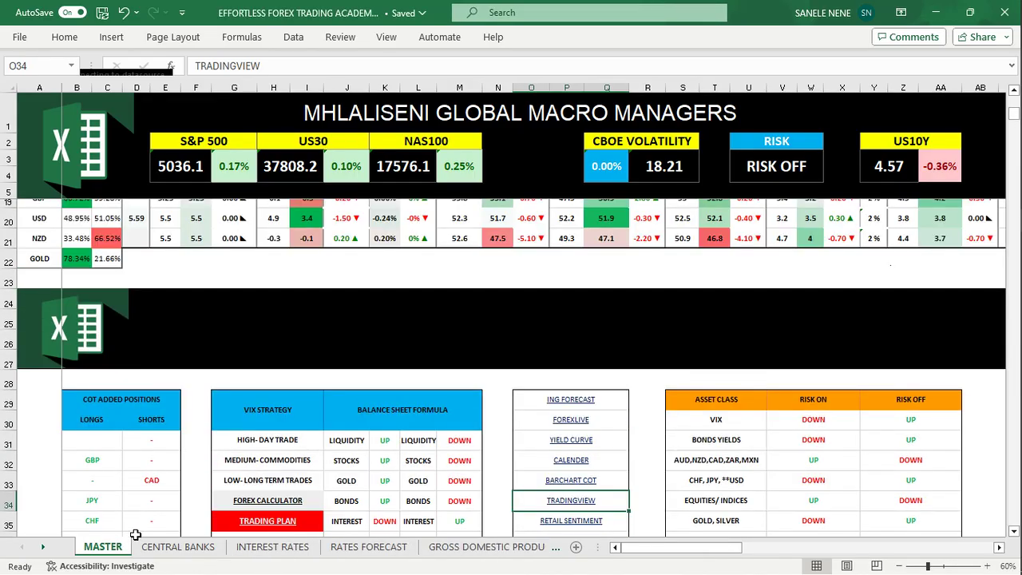
{"action": "left_click", "coordinate": [42, 546]}
{"action": "left_click", "coordinate": [42, 547]}
{"action": "left_click", "coordinate": [484, 547]}
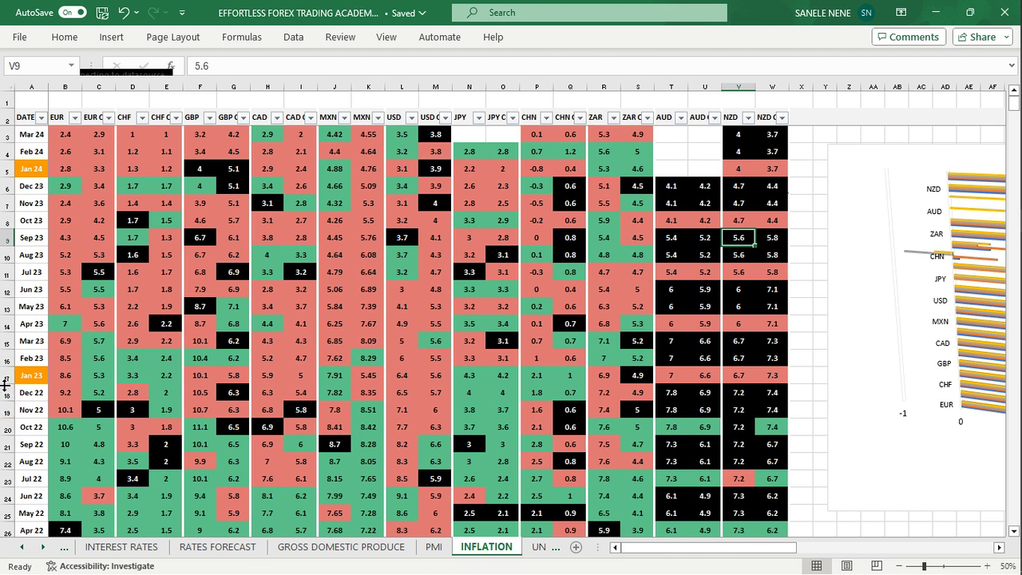
- Highlight the Jul 23, Aug 23 and Sep 23 rows one after another to read their inflation figures
{"action": "left_click", "coordinate": [7, 272]}
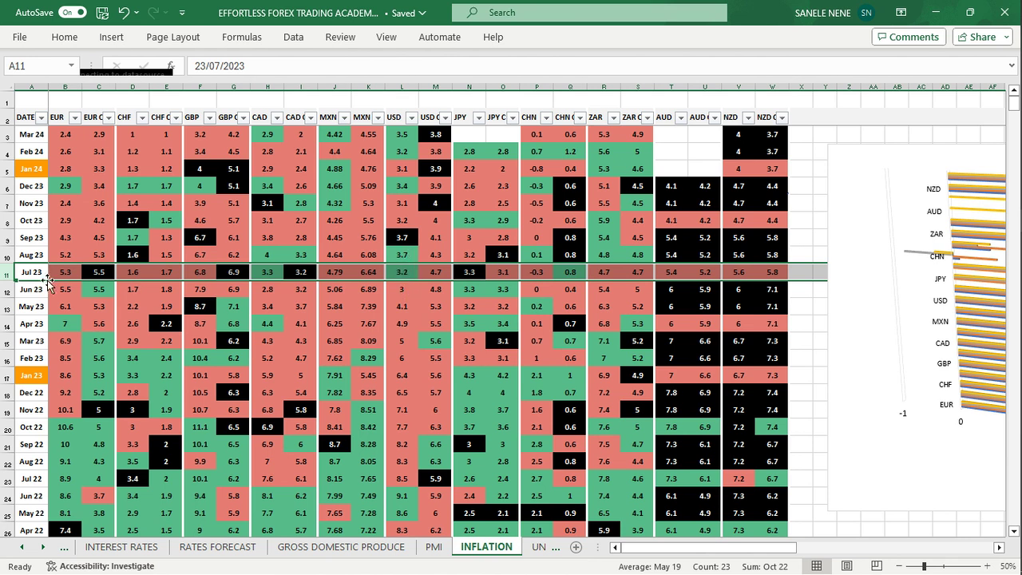
{"action": "left_click", "coordinate": [8, 254]}
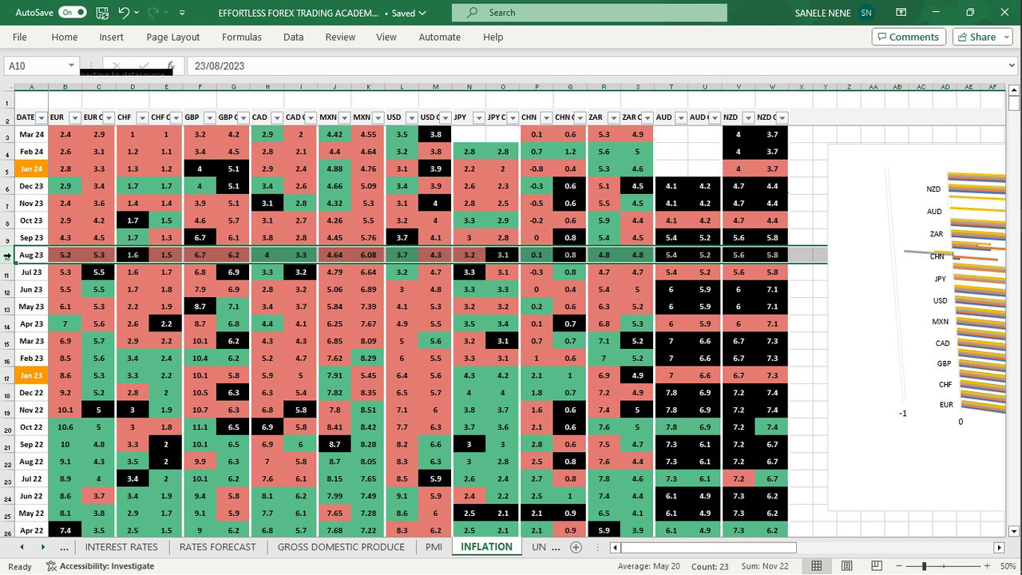
{"action": "left_click", "coordinate": [7, 238]}
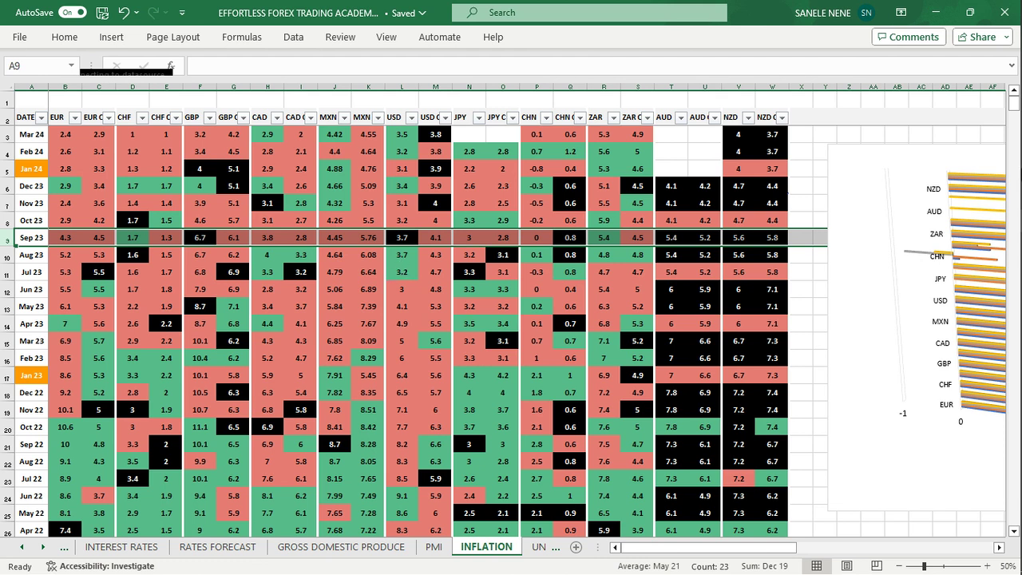
- Check the late October 2023 S&P 500 low on the TradingView chart, and return to the INFLATION sheet in Excel
{"action": "mouse_move", "coordinate": [1012, 171]}
{"action": "mouse_move", "coordinate": [1010, 59]}
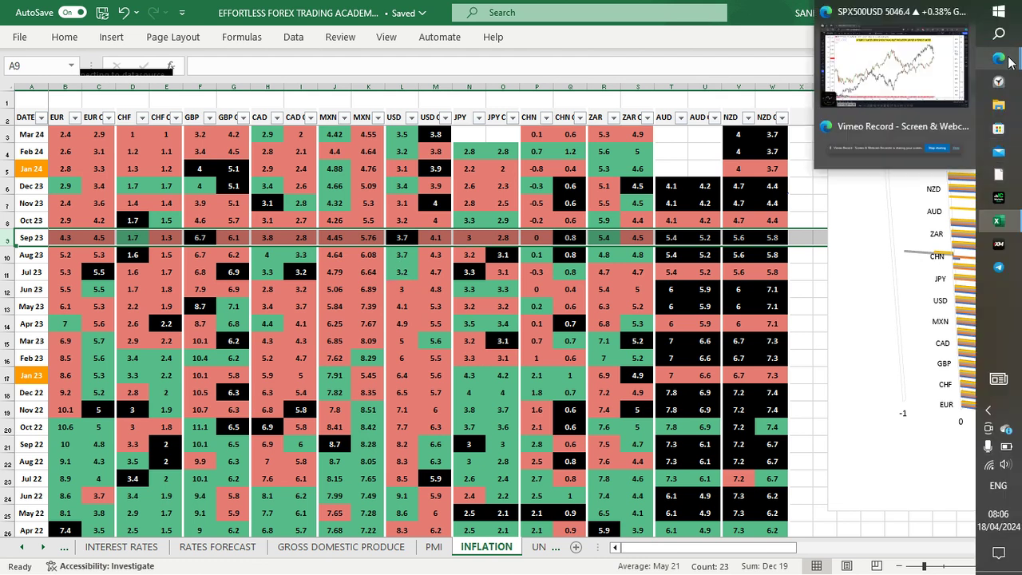
{"action": "left_click", "coordinate": [949, 72]}
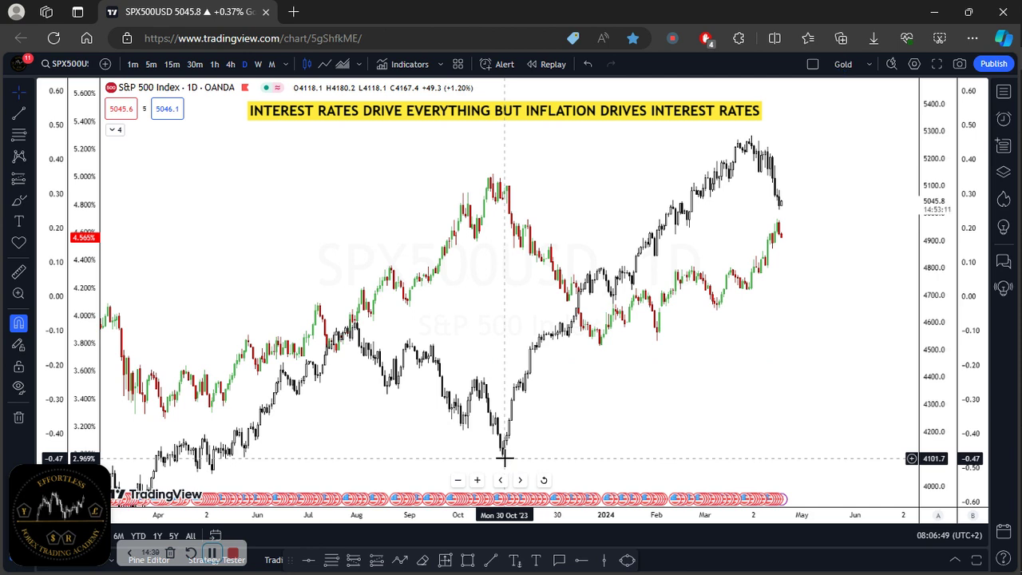
{"action": "mouse_move", "coordinate": [1008, 112]}
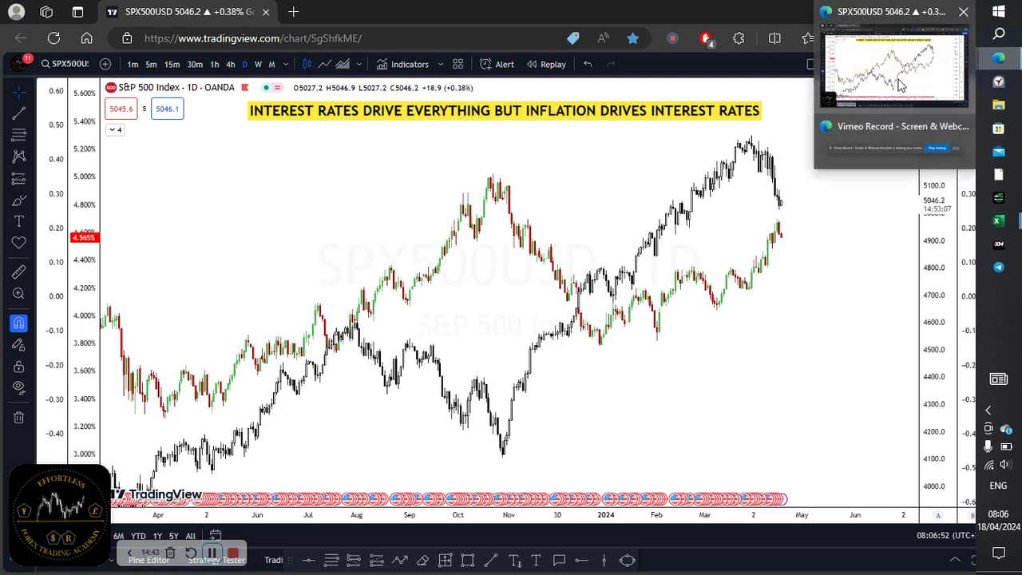
{"action": "mouse_move", "coordinate": [998, 220]}
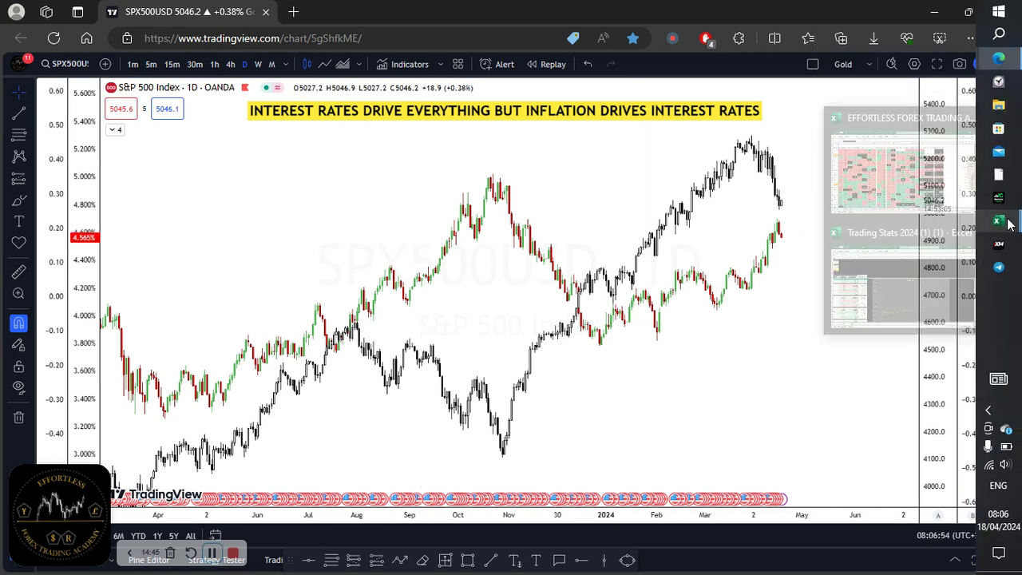
{"action": "left_click", "coordinate": [915, 188]}
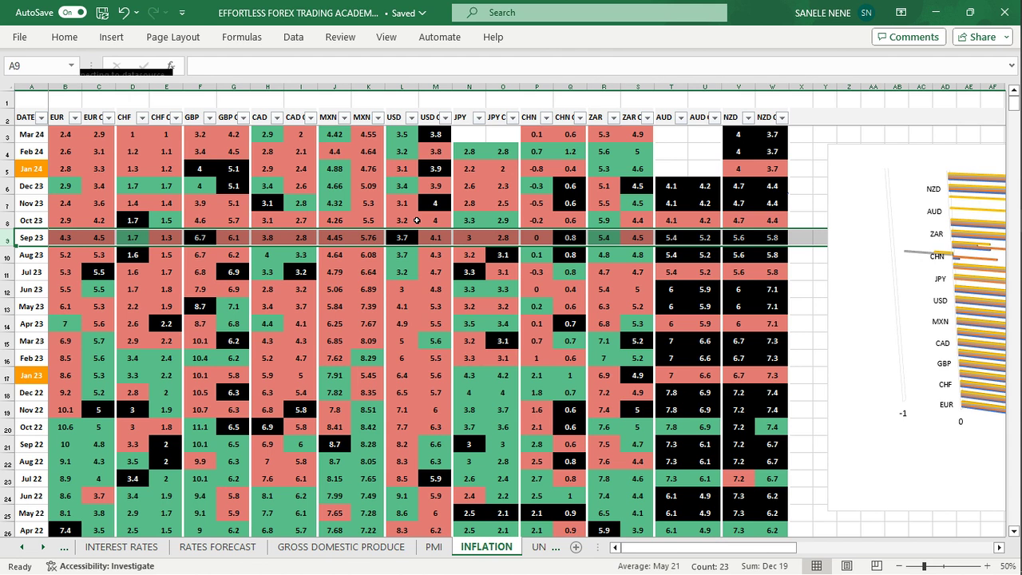
- Compare the S&P 500 and US10Y around December 2023 on the TradingView chart, and return to the INFLATION sheet in Excel
{"action": "mouse_move", "coordinate": [1018, 80]}
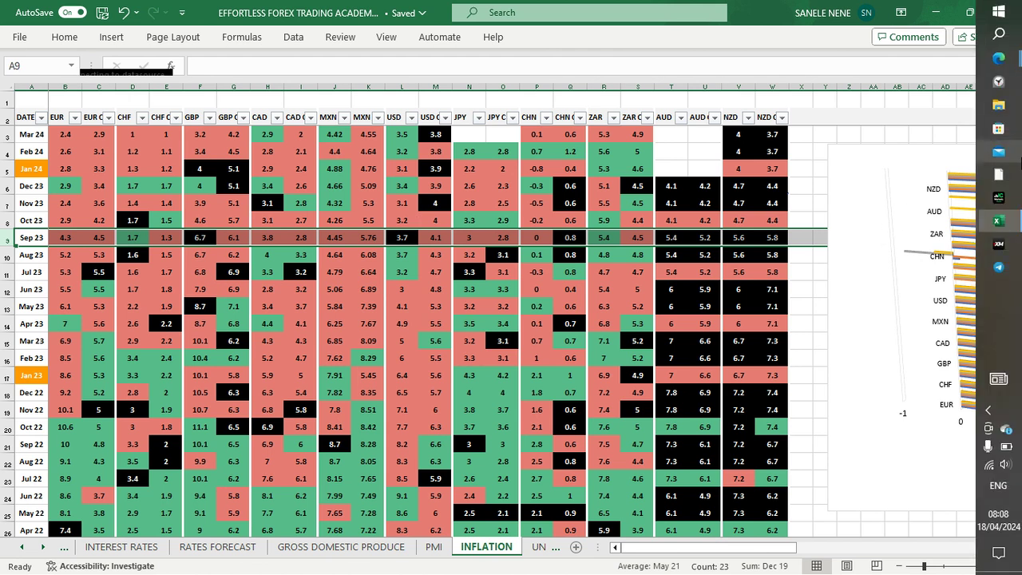
{"action": "left_click", "coordinate": [1000, 59]}
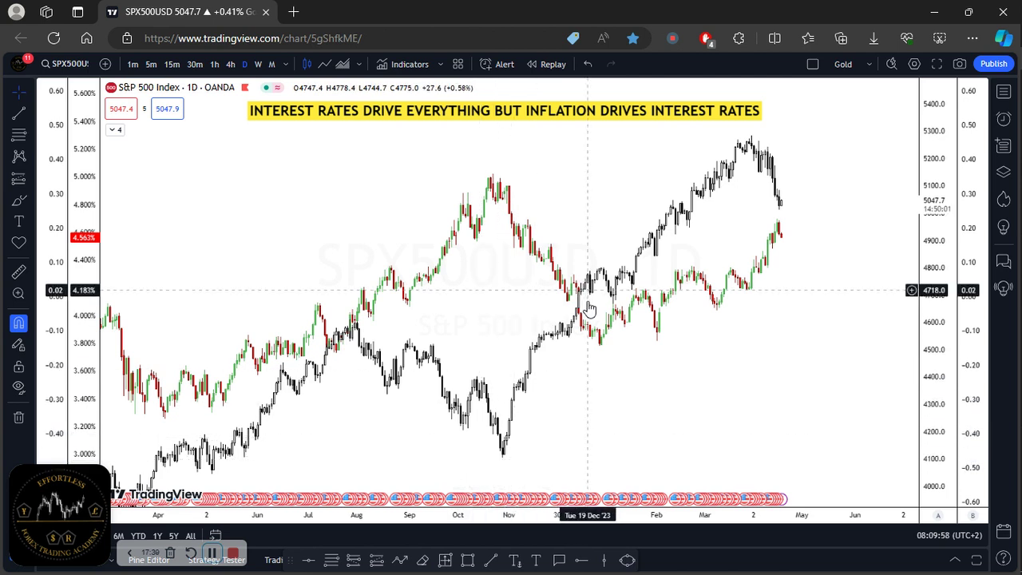
{"action": "mouse_move", "coordinate": [1002, 148]}
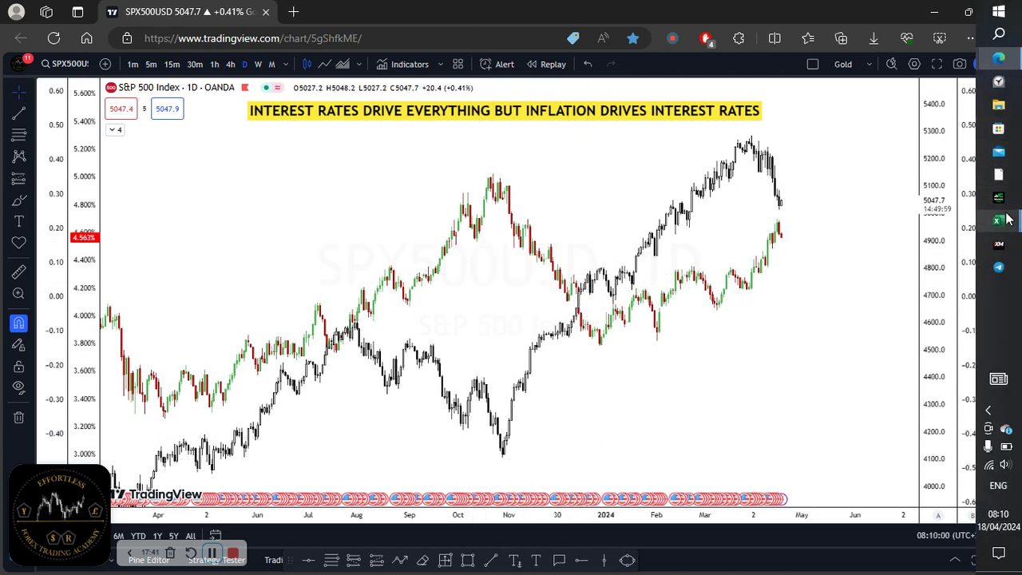
{"action": "mouse_move", "coordinate": [1004, 227]}
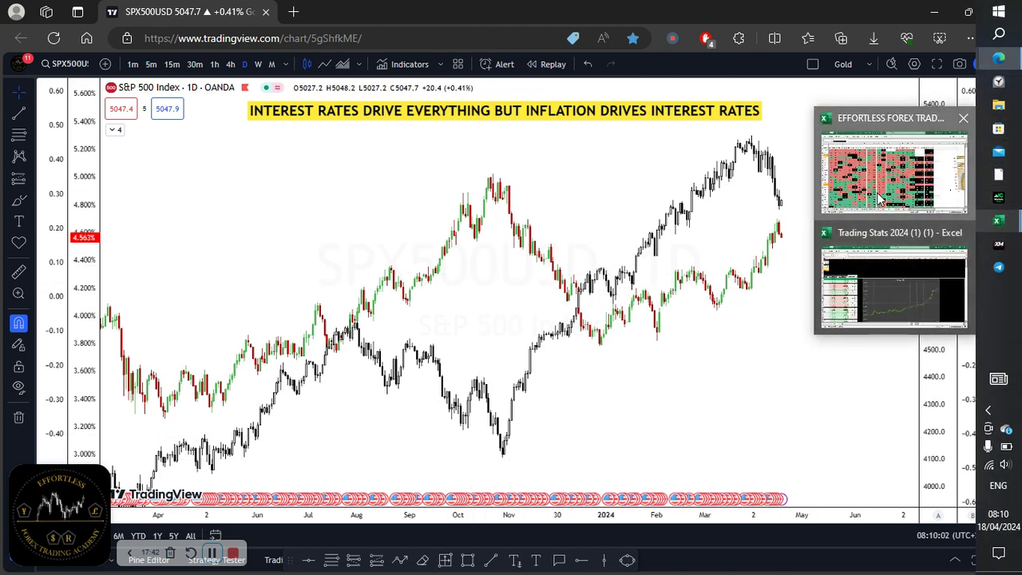
{"action": "left_click", "coordinate": [881, 198]}
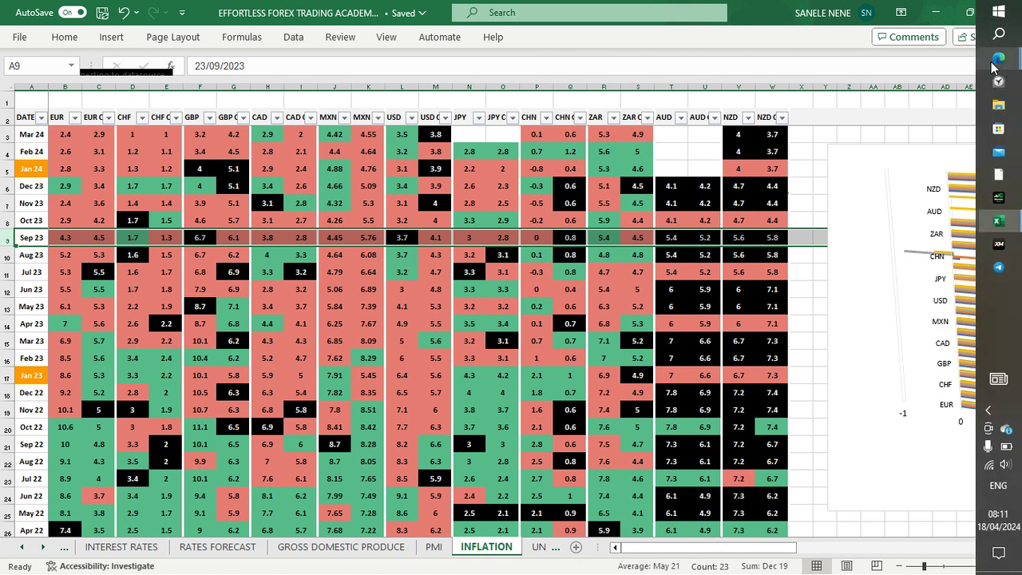
- Switch to the TradingView chart and hide the US10Y comparison series, leaving the indicator legend collapsed
{"action": "mouse_move", "coordinate": [999, 59]}
{"action": "left_click", "coordinate": [861, 87]}
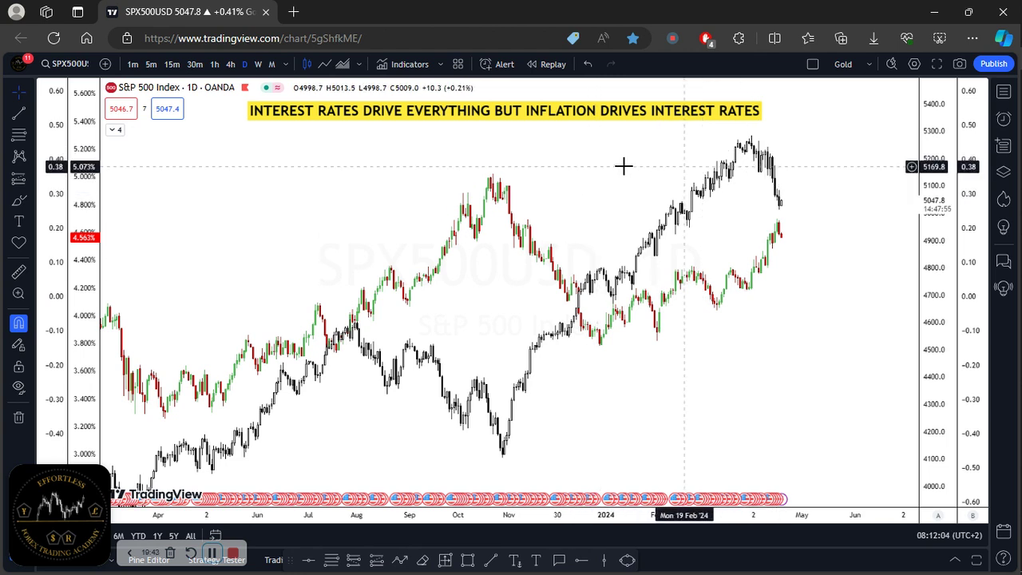
{"action": "scroll", "coordinate": [460, 359], "scroll_direction": "down", "scroll_amount": 3}
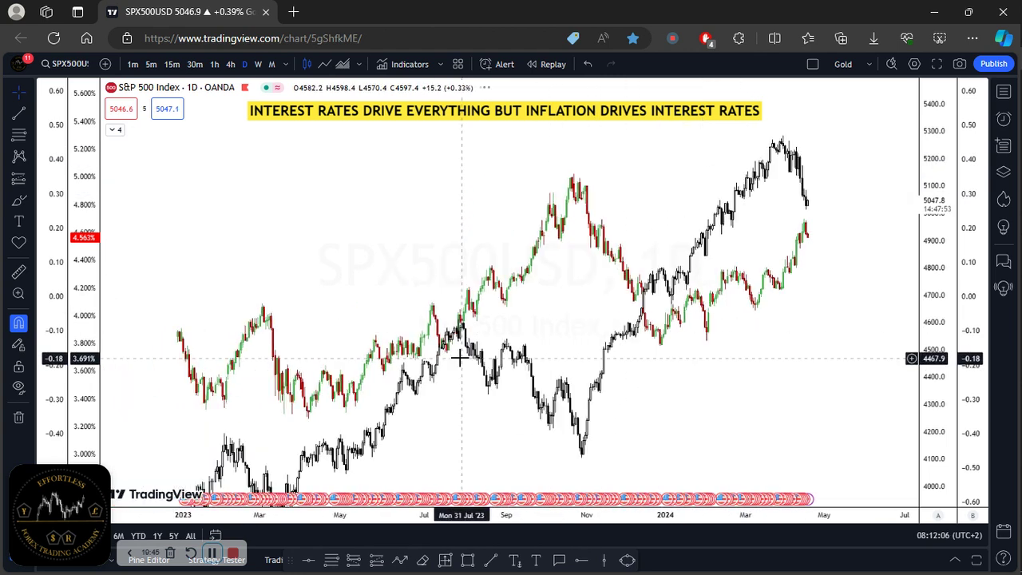
{"action": "left_click", "coordinate": [112, 132]}
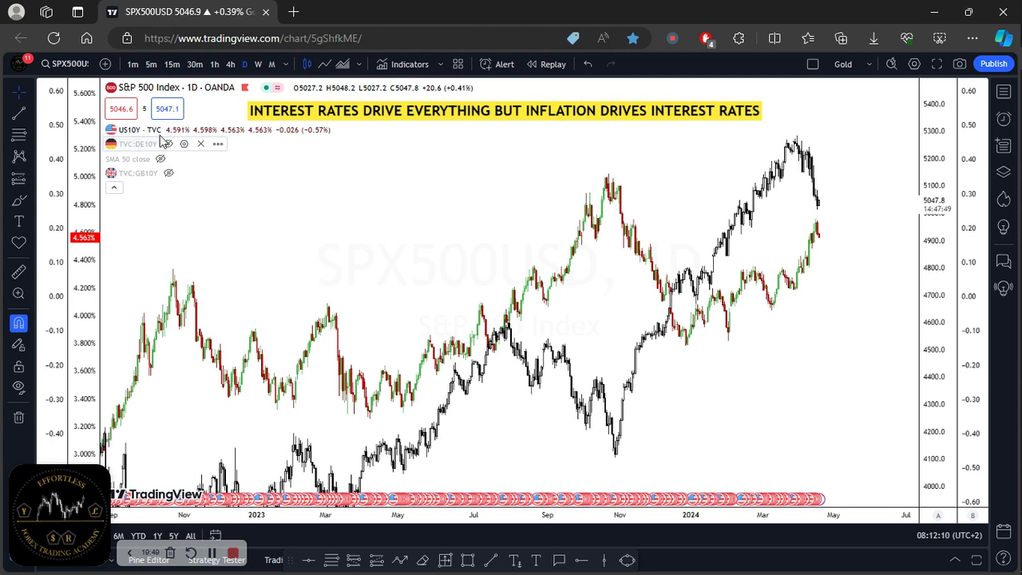
{"action": "left_click", "coordinate": [171, 129]}
{"action": "left_click", "coordinate": [112, 189]}
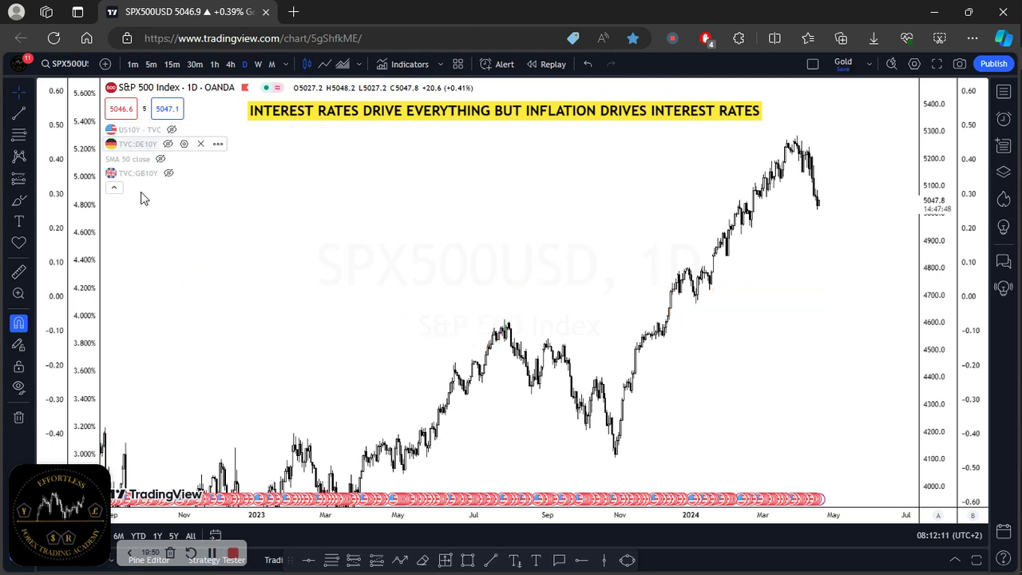
- Examine the daily S&P 500 price action from mid-2023 to April 2024 without the yield overlay
{"action": "scroll", "coordinate": [623, 375], "scroll_direction": "down", "scroll_amount": 1}
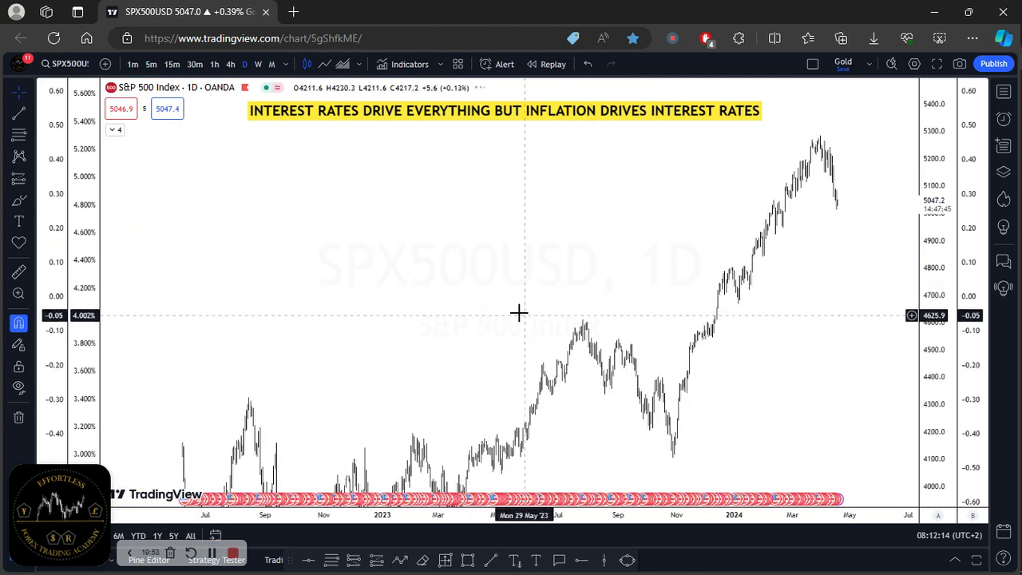
{"action": "scroll", "coordinate": [520, 324], "scroll_direction": "up", "scroll_amount": 5}
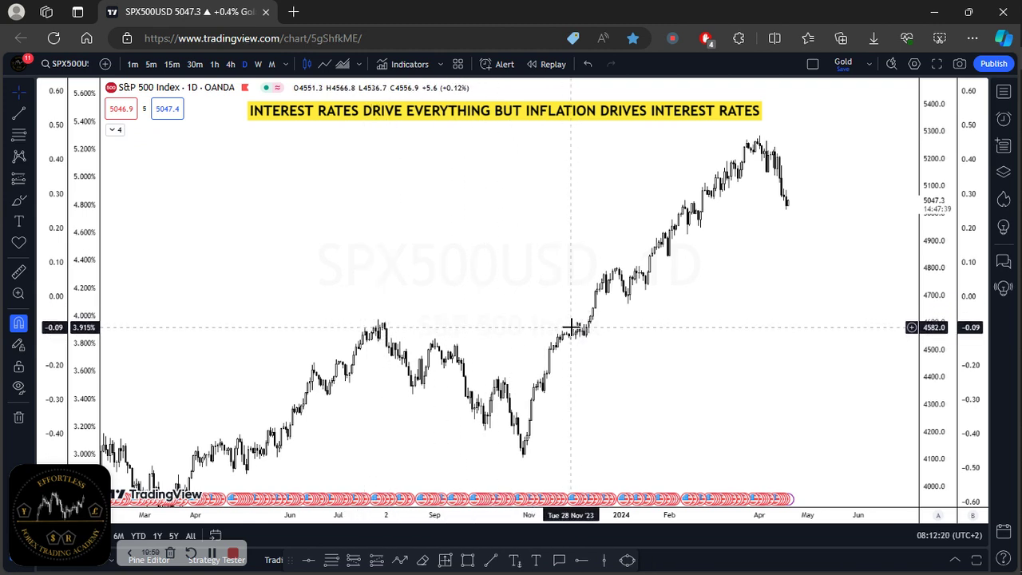
{"action": "scroll", "coordinate": [570, 327], "scroll_direction": "up", "scroll_amount": 2}
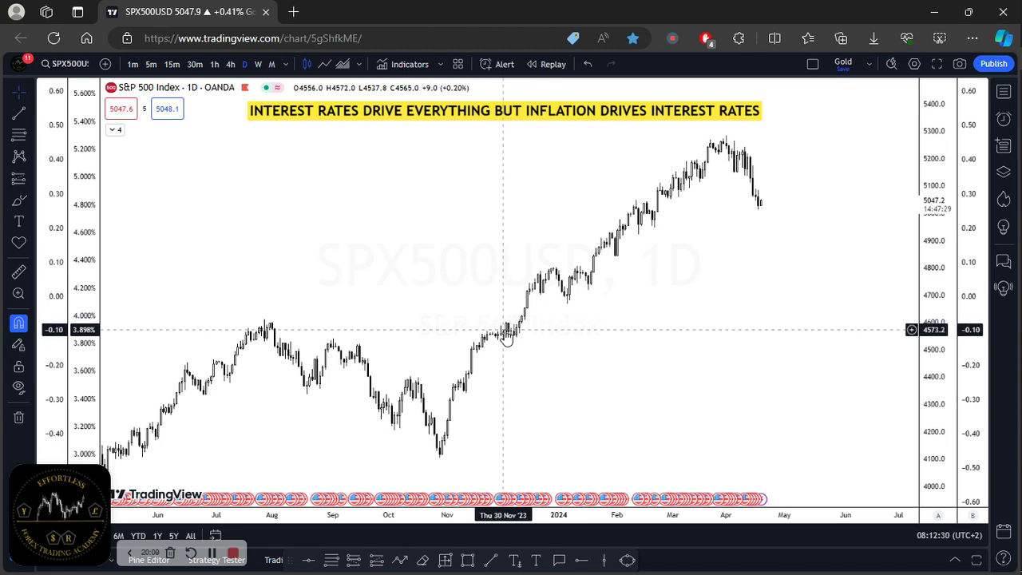
{"action": "scroll", "coordinate": [506, 335], "scroll_direction": "up", "scroll_amount": 2}
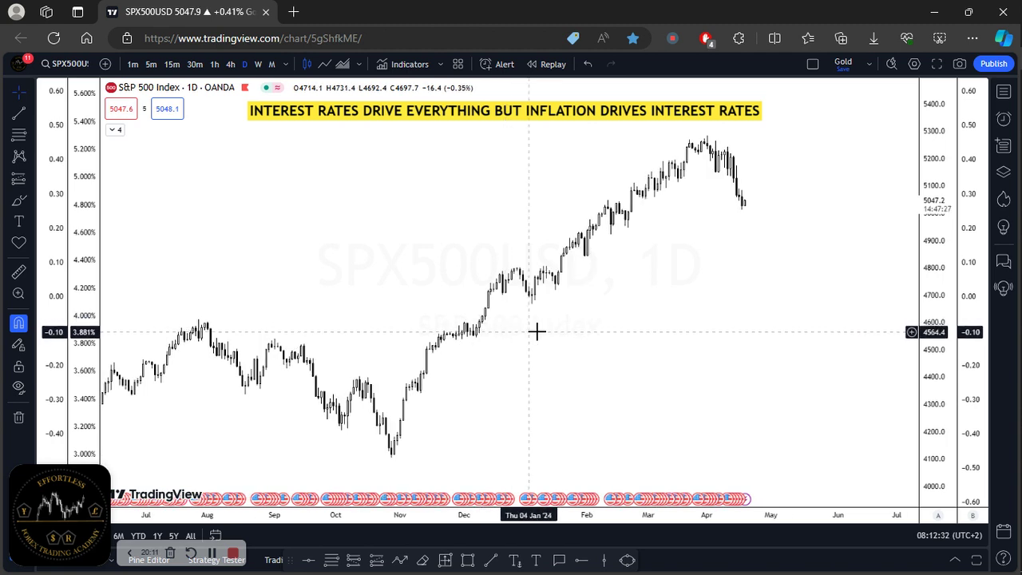